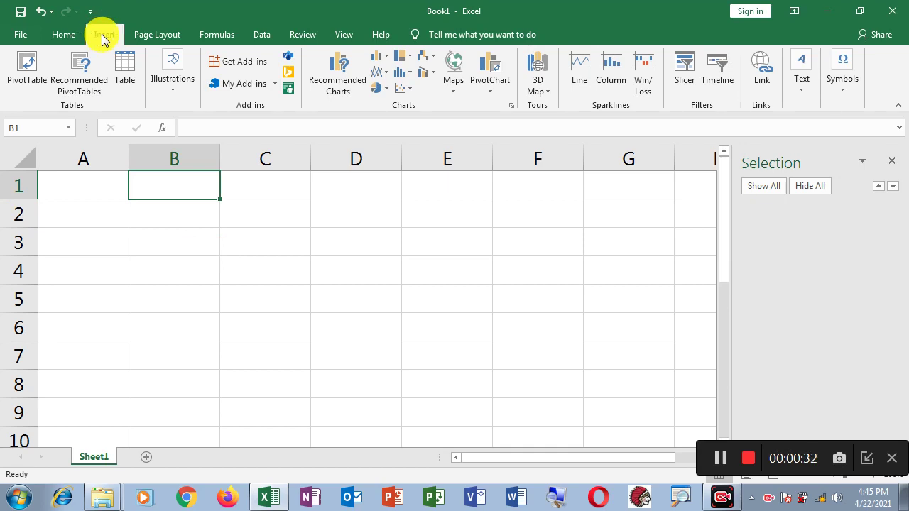
- Try to insert an online picture into the worksheet
{"action": "left_click", "coordinate": [175, 91]}
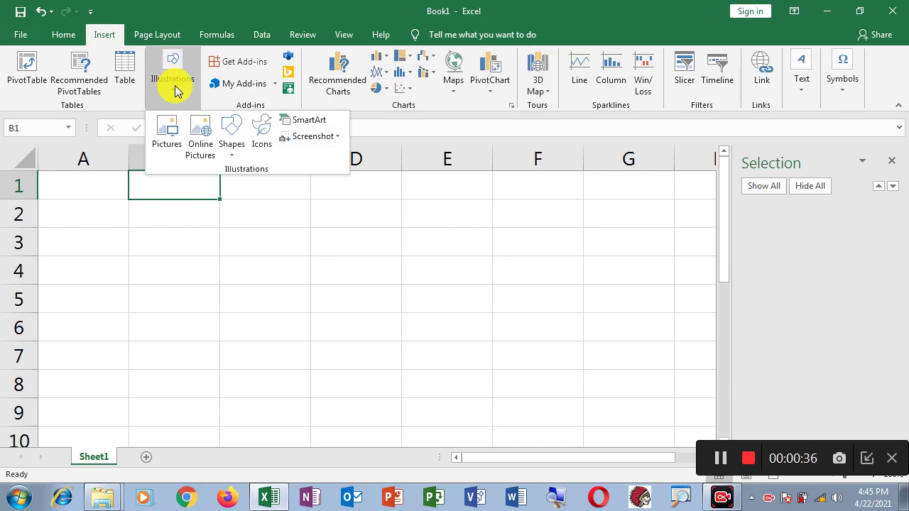
{"action": "left_click", "coordinate": [200, 151]}
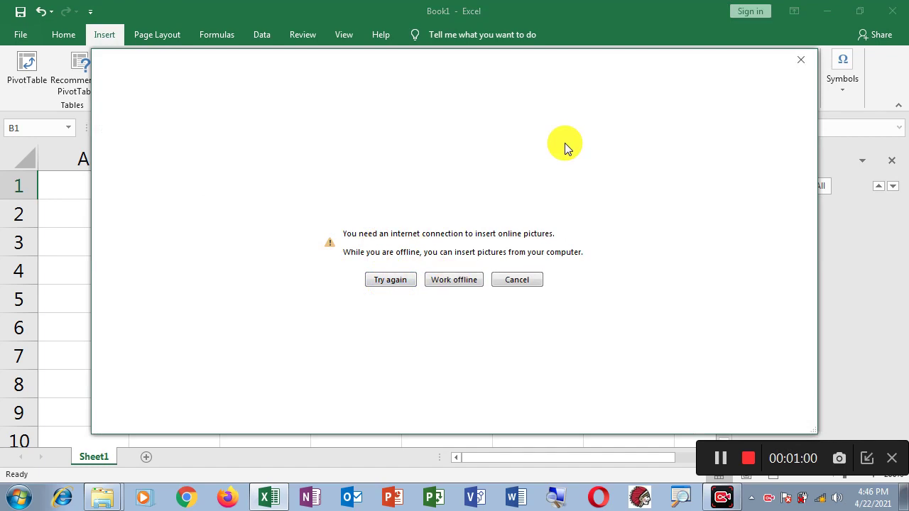
{"action": "left_click", "coordinate": [510, 282]}
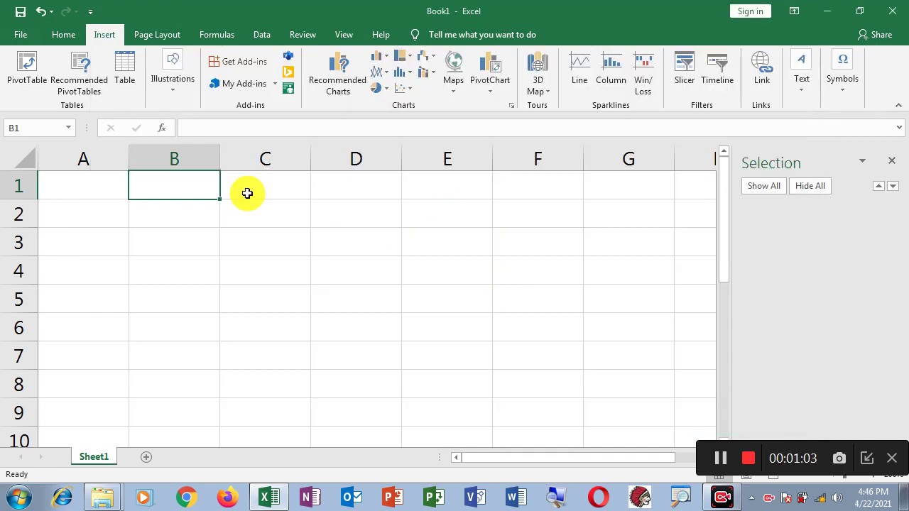
- Draw a text box across about C2 to E7 and enter "nice to learn" and "computr education" on separate lines
{"action": "left_click", "coordinate": [172, 86]}
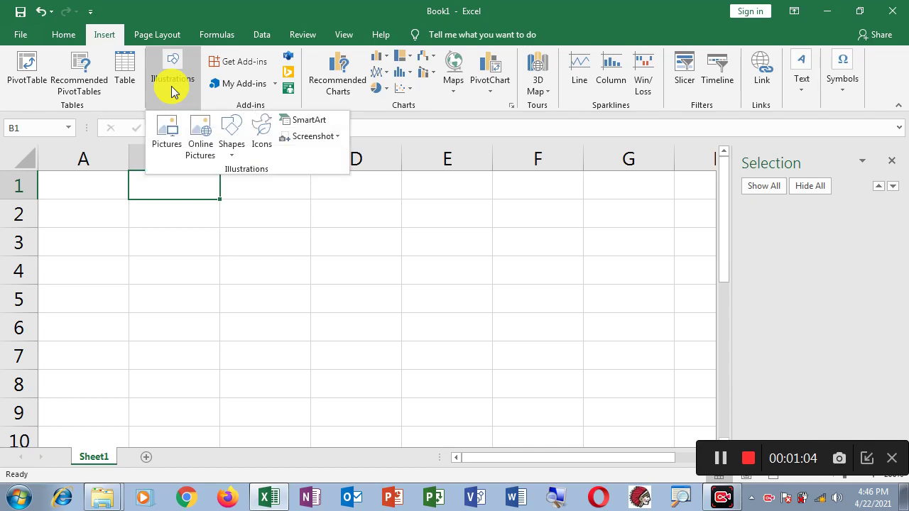
{"action": "left_click", "coordinate": [231, 157]}
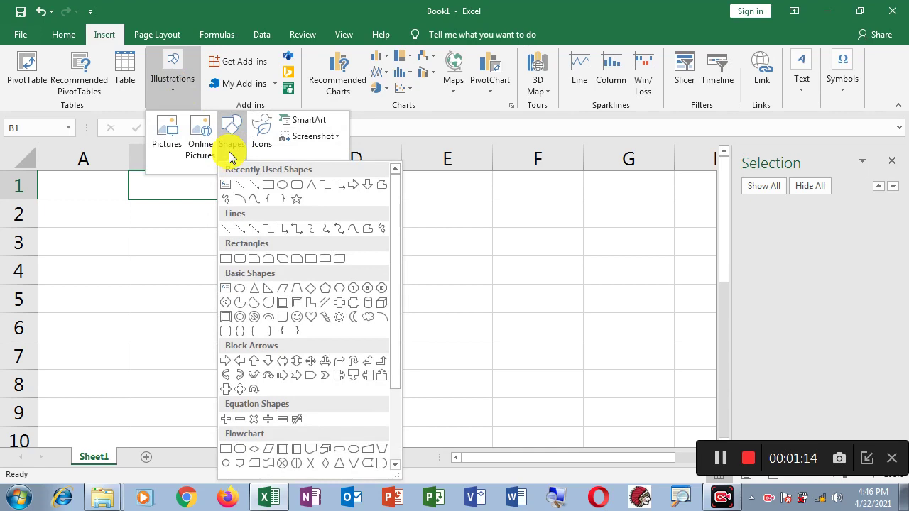
{"action": "left_click", "coordinate": [226, 188]}
{"action": "mouse_move", "coordinate": [235, 225]}
{"action": "left_mouse_down"}
{"action": "mouse_move", "coordinate": [263, 263]}
{"action": "mouse_move", "coordinate": [493, 352]}
{"action": "left_mouse_up"}
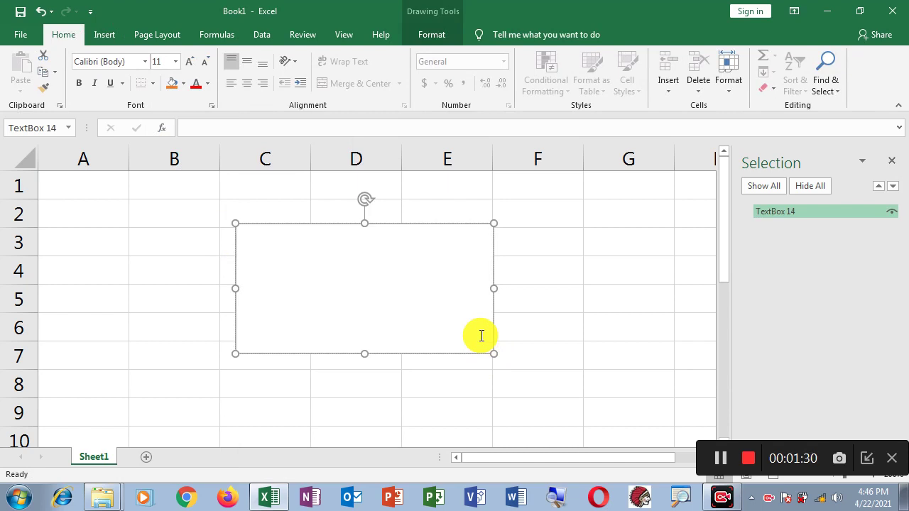
{"action": "type", "text": "nice to learn"}
{"action": "key", "text": "Return"}
{"action": "type", "text": "computr education"}
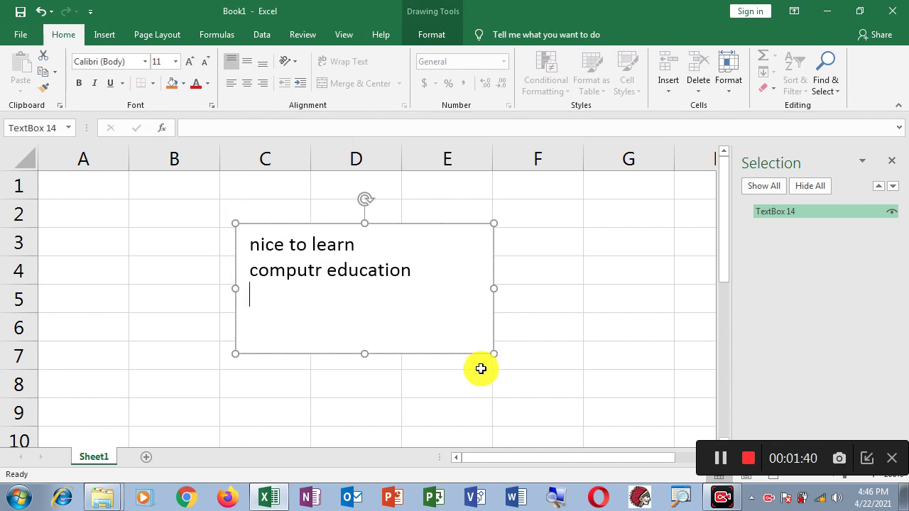
- Increase the font size of all text in the text box to 16
{"action": "left_click_drag", "start_coordinate": [258, 254], "coordinate": [421, 303]}
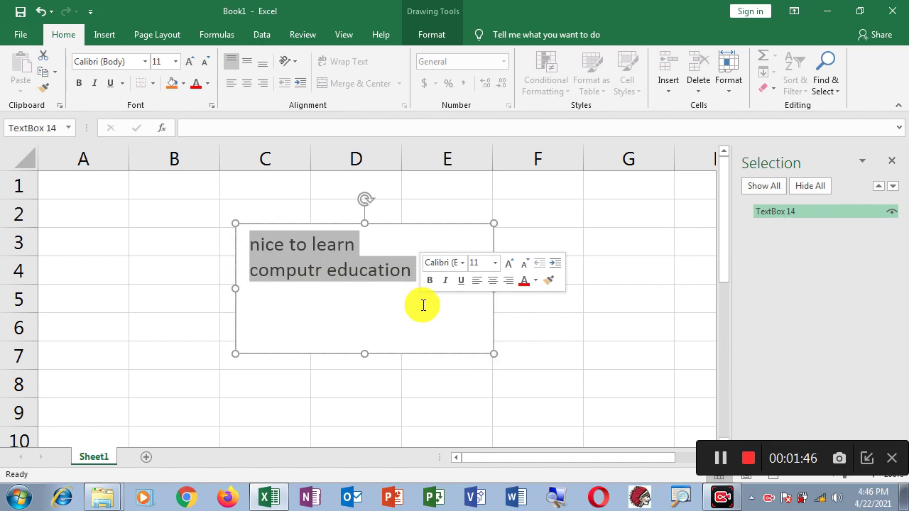
{"action": "key", "text": "ctrl+shift+period"}
{"action": "key", "text": "ctrl+shift+period"}
{"action": "key", "text": "ctrl+shift+period"}
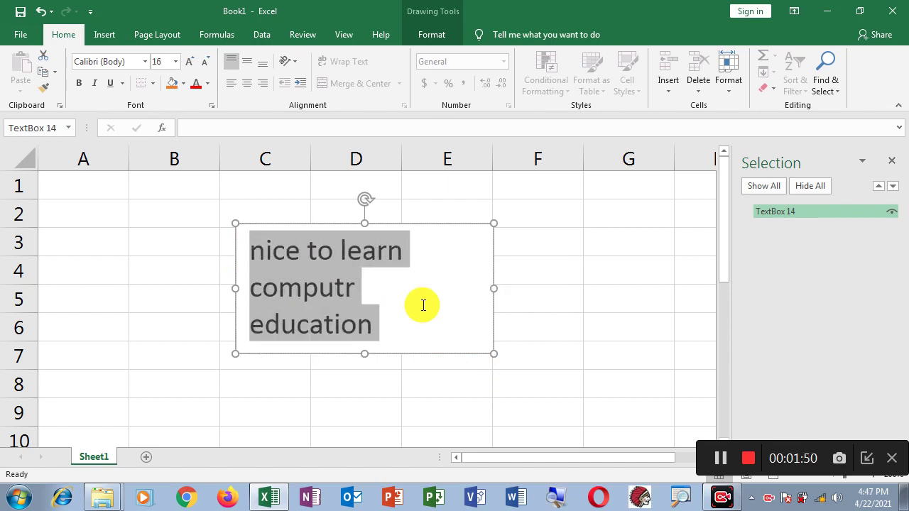
- Enlarge the selected text box text further, to about size 28
{"action": "left_click", "coordinate": [193, 62]}
{"action": "left_click", "coordinate": [194, 62]}
{"action": "left_click", "coordinate": [193, 62]}
{"action": "left_click", "coordinate": [193, 62]}
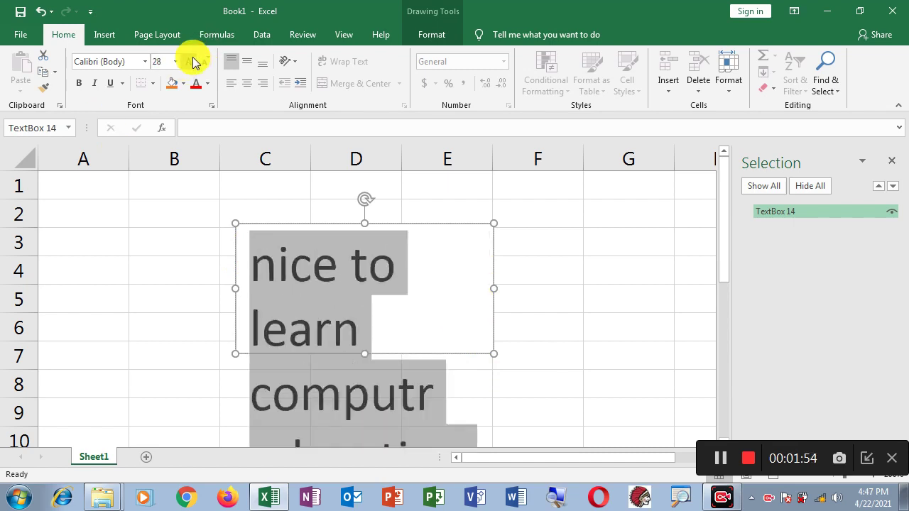
{"action": "left_click", "coordinate": [193, 61]}
- Reduce the selected text to font size 16 and deselect the text box
{"action": "left_click", "coordinate": [205, 62]}
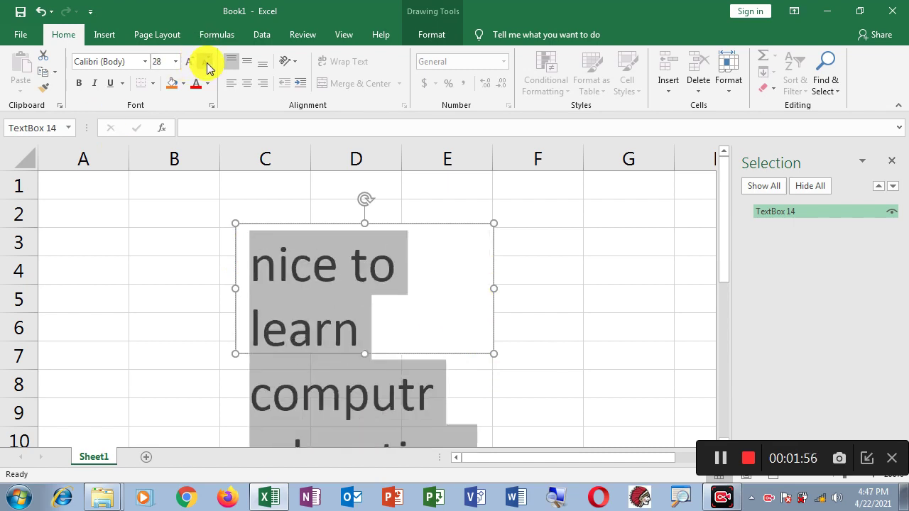
{"action": "left_click", "coordinate": [206, 61]}
{"action": "left_click", "coordinate": [206, 62]}
{"action": "left_click", "coordinate": [205, 62]}
{"action": "left_click", "coordinate": [206, 62]}
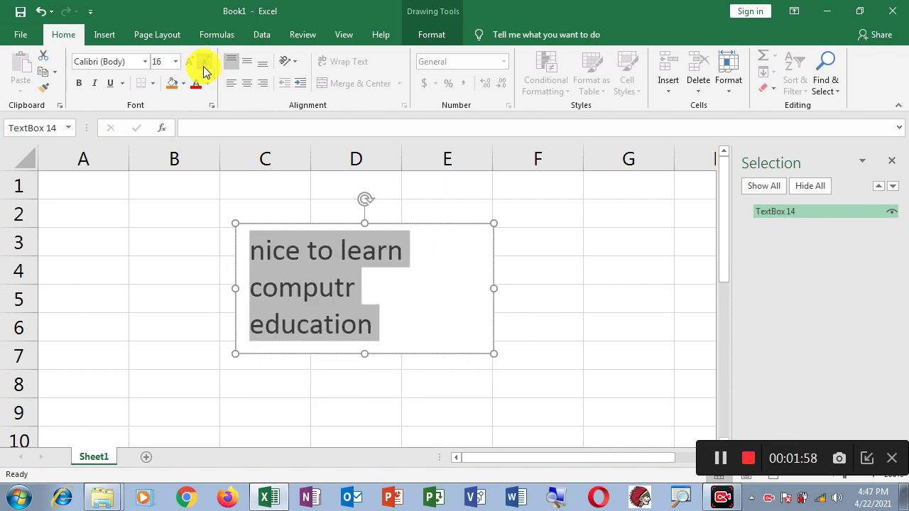
{"action": "left_click", "coordinate": [524, 329]}
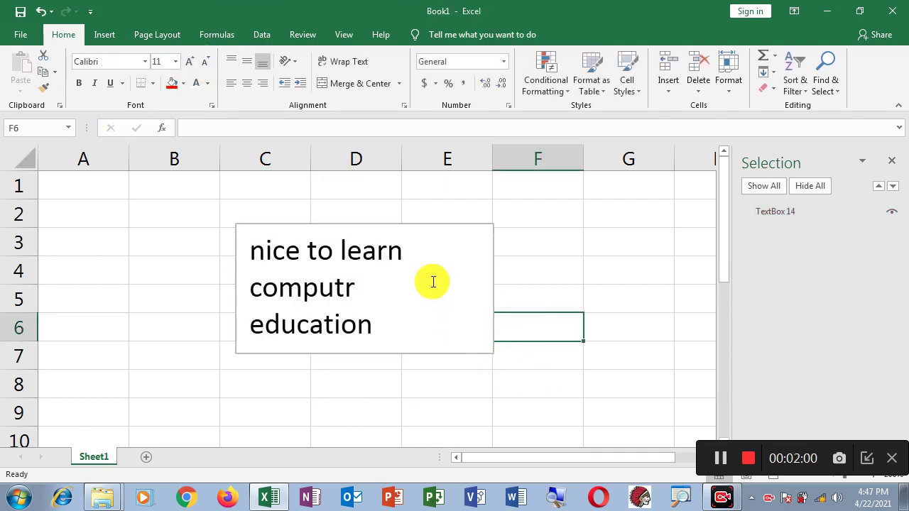
- Select the whole text box and delete it from the sheet
{"action": "left_click", "coordinate": [419, 230]}
{"action": "left_click", "coordinate": [416, 249]}
{"action": "left_click", "coordinate": [435, 261]}
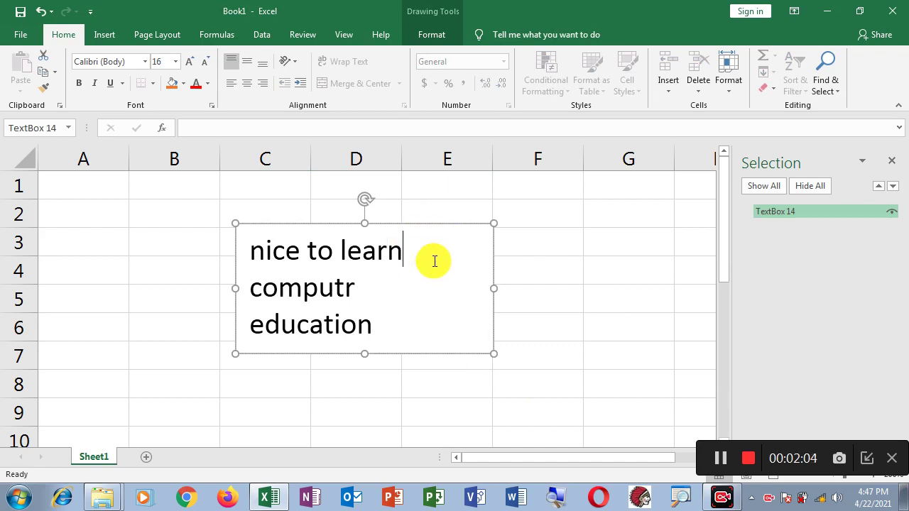
{"action": "left_click", "coordinate": [314, 223]}
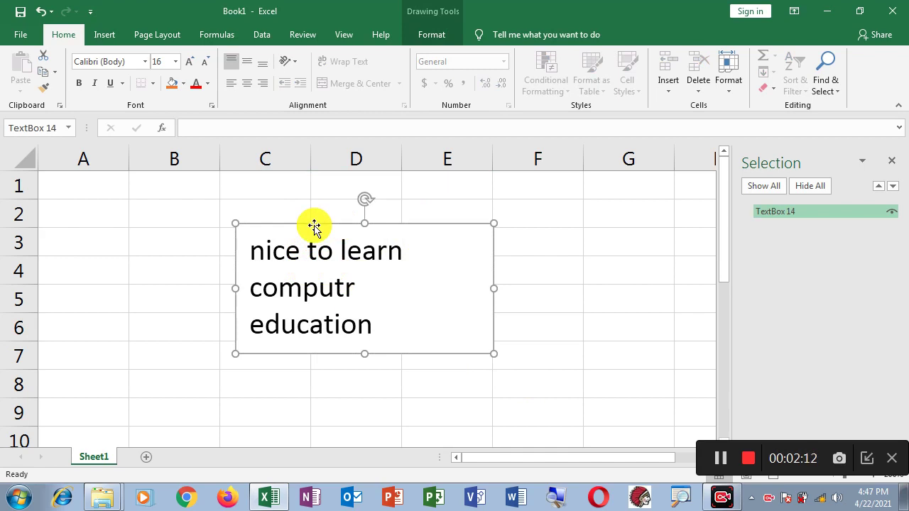
{"action": "key", "text": "Delete"}
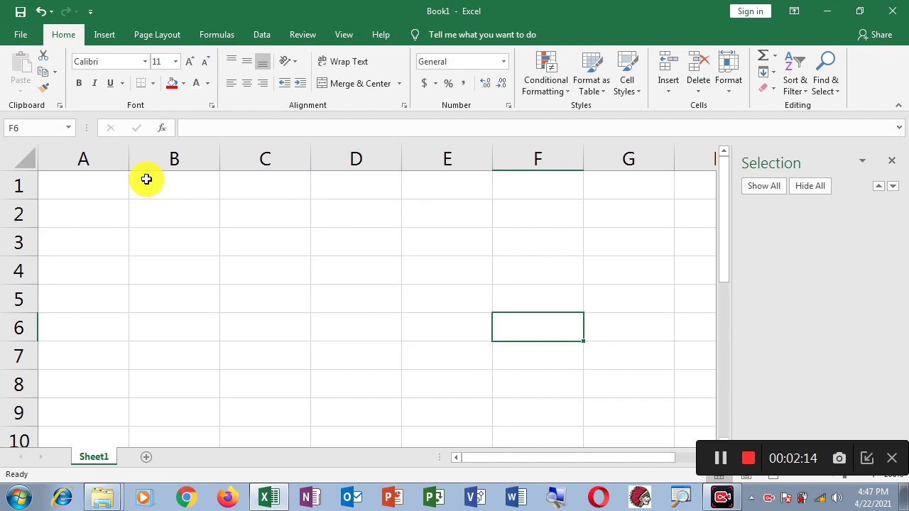
- Draw an oval about 1.38" high and 1.52" wide across columns C to E in rows 1 to 8
{"action": "left_click", "coordinate": [107, 35]}
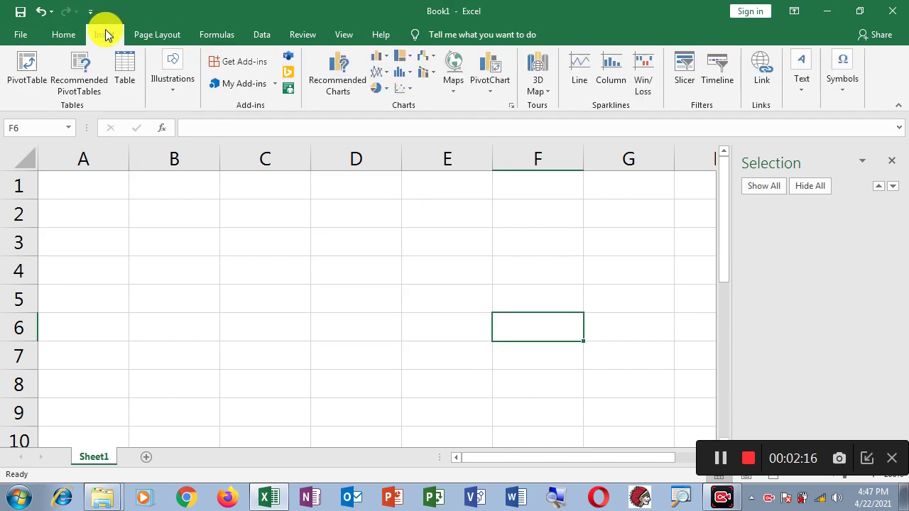
{"action": "left_click", "coordinate": [171, 90]}
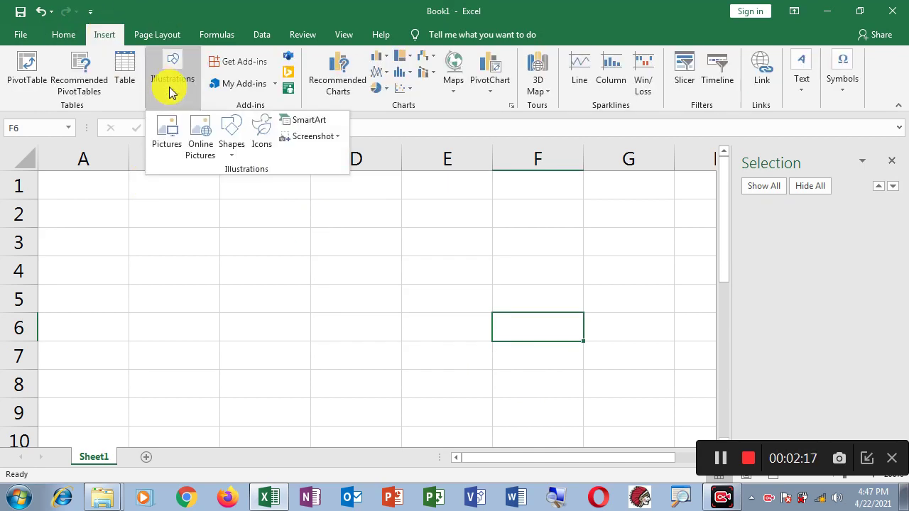
{"action": "left_click", "coordinate": [234, 152]}
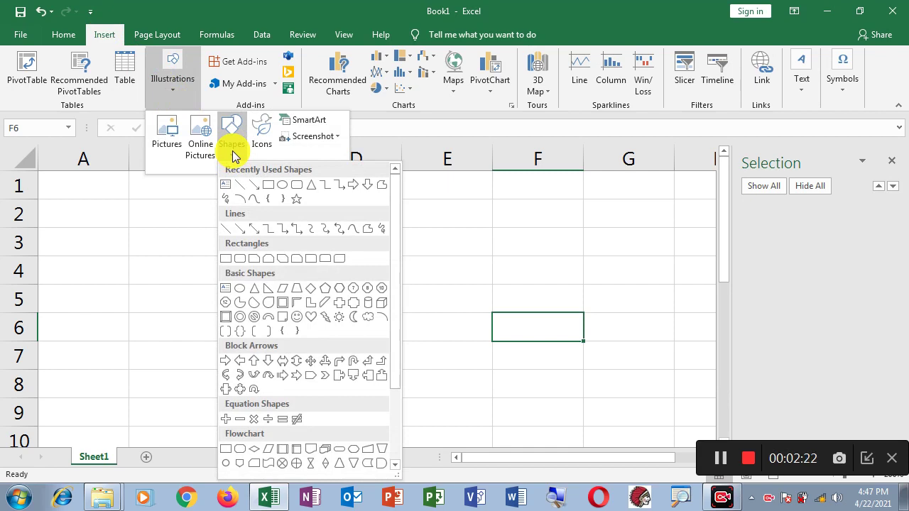
{"action": "left_click", "coordinate": [282, 185]}
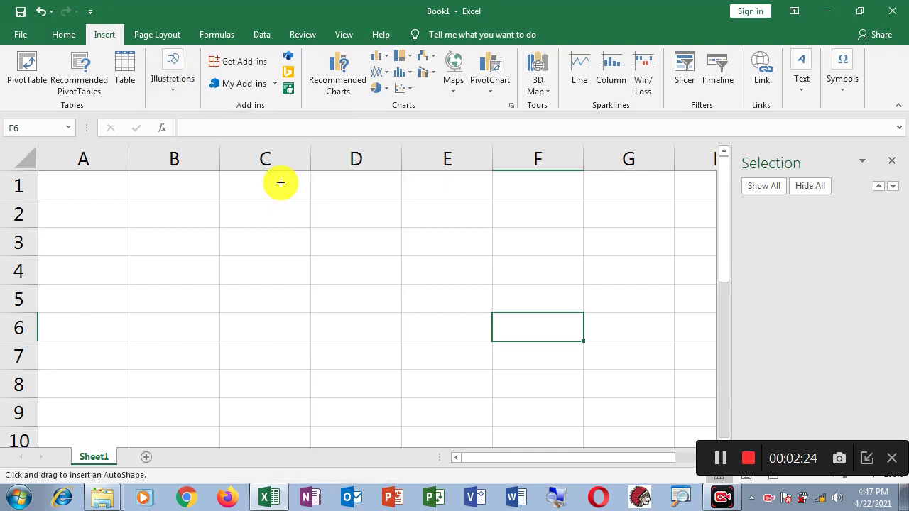
{"action": "mouse_move", "coordinate": [225, 192]}
{"action": "left_mouse_down"}
{"action": "mouse_move", "coordinate": [363, 329]}
{"action": "mouse_move", "coordinate": [433, 379]}
{"action": "left_mouse_up"}
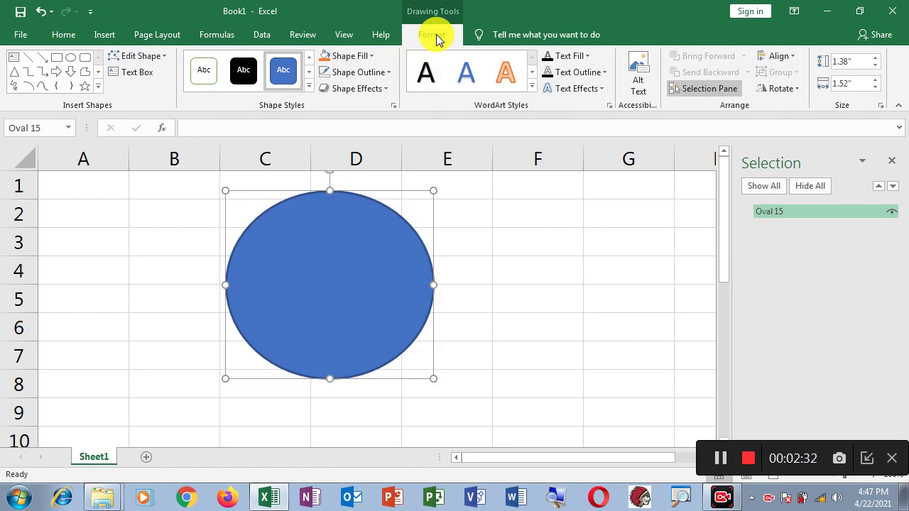
- Change the oval into a teardrop shape
{"action": "left_click", "coordinate": [564, 259]}
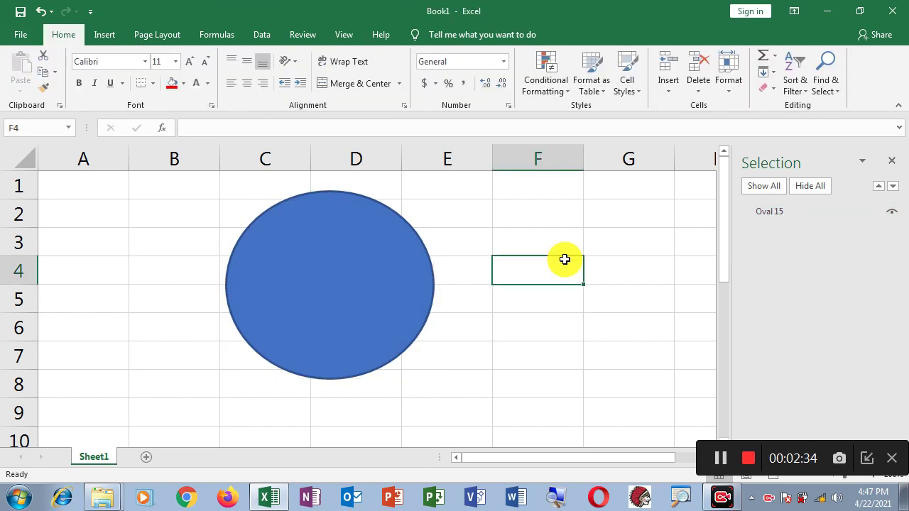
{"action": "left_click", "coordinate": [381, 255]}
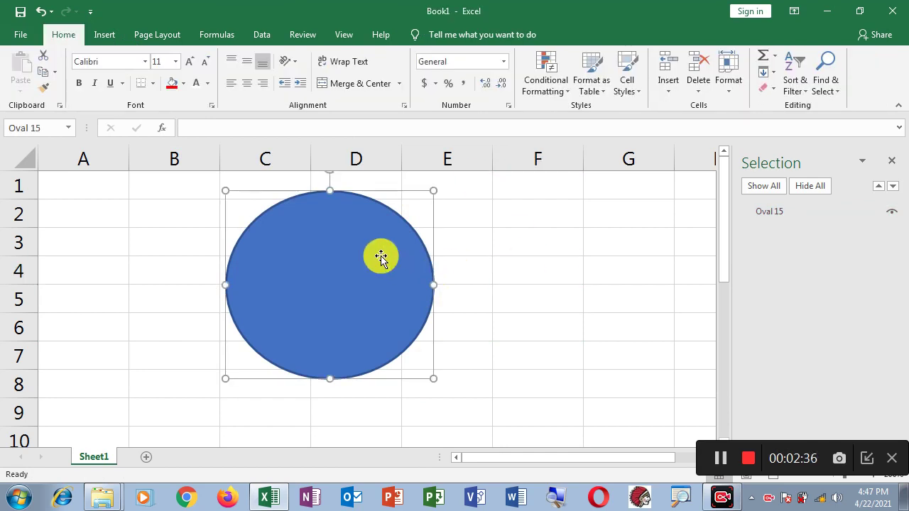
{"action": "left_click", "coordinate": [441, 39]}
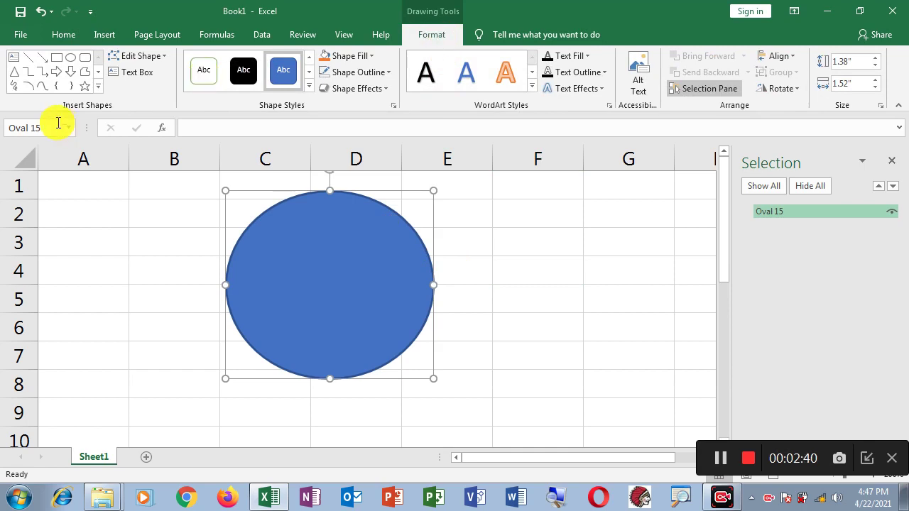
{"action": "left_click", "coordinate": [159, 60]}
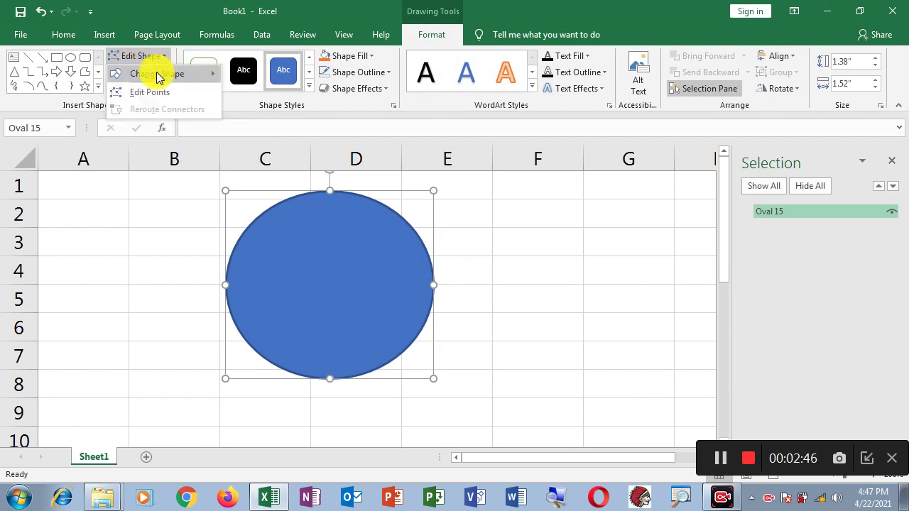
{"action": "mouse_move", "coordinate": [157, 76]}
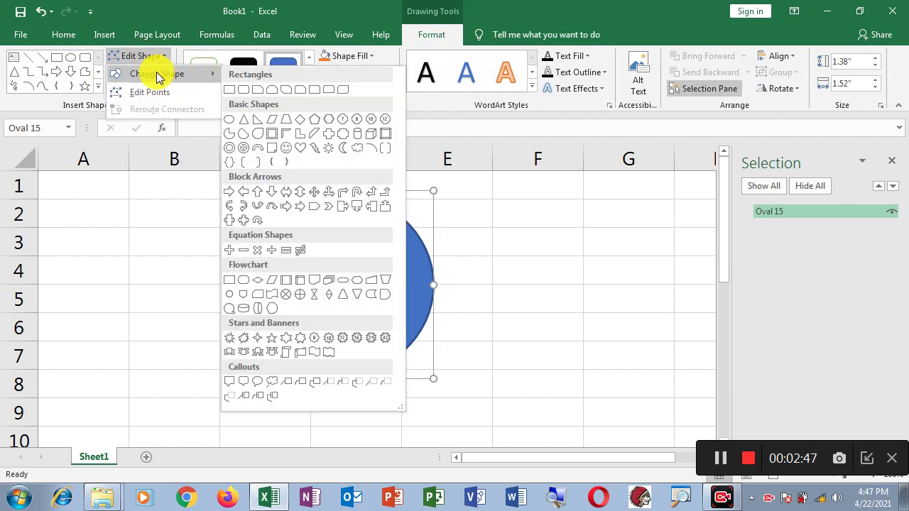
{"action": "left_click", "coordinate": [259, 134]}
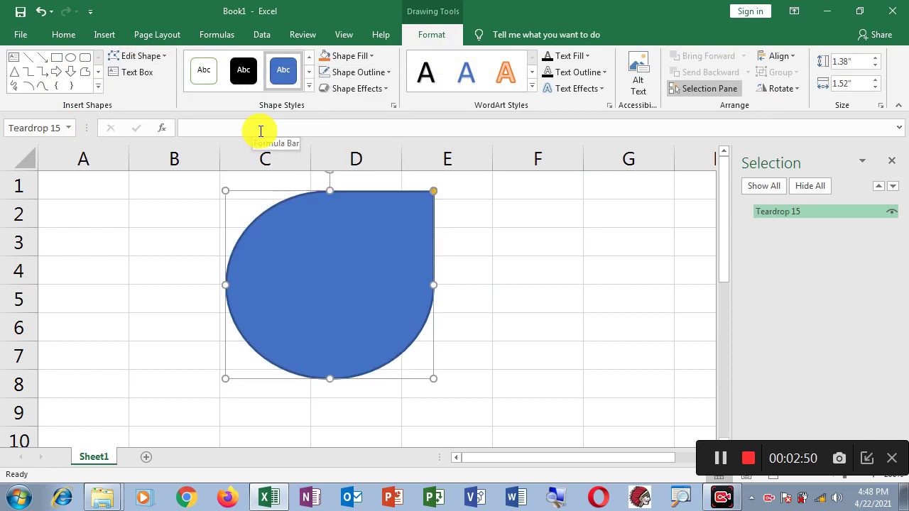
- Change the teardrop back into an oval
{"action": "left_click", "coordinate": [163, 56]}
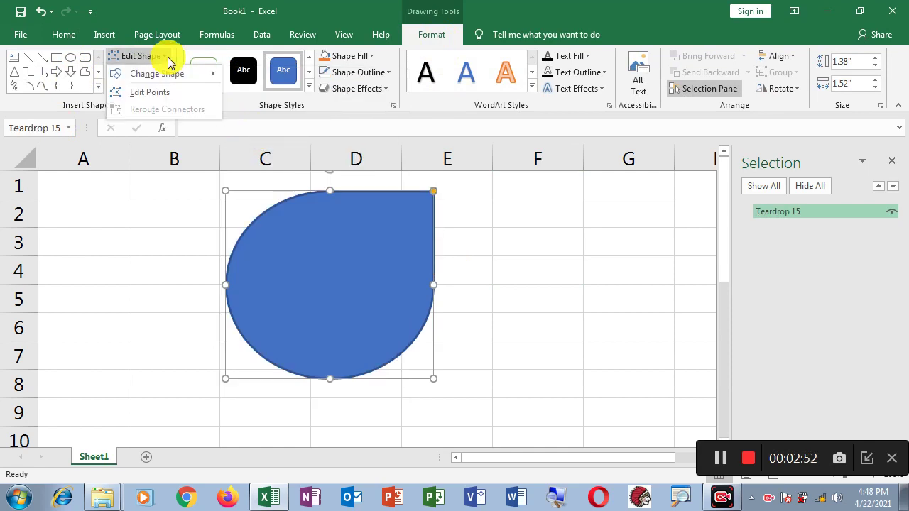
{"action": "mouse_move", "coordinate": [178, 75]}
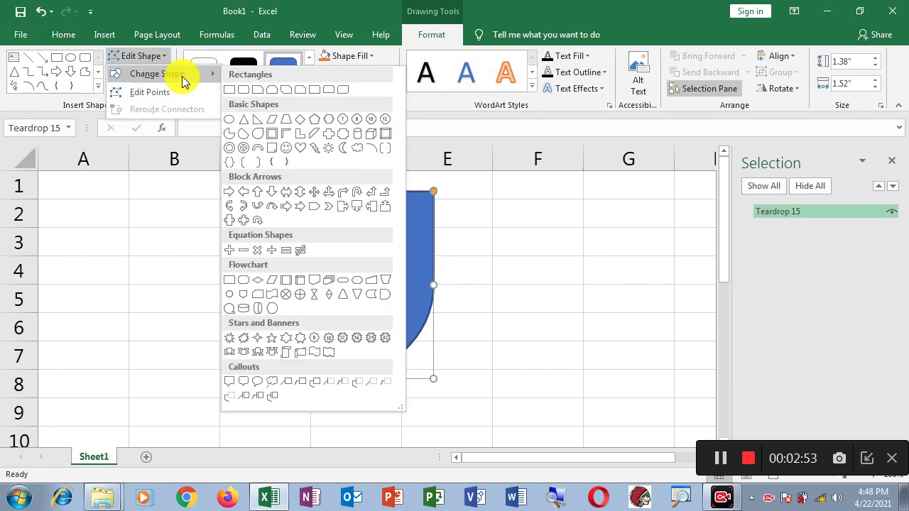
{"action": "left_click", "coordinate": [230, 120]}
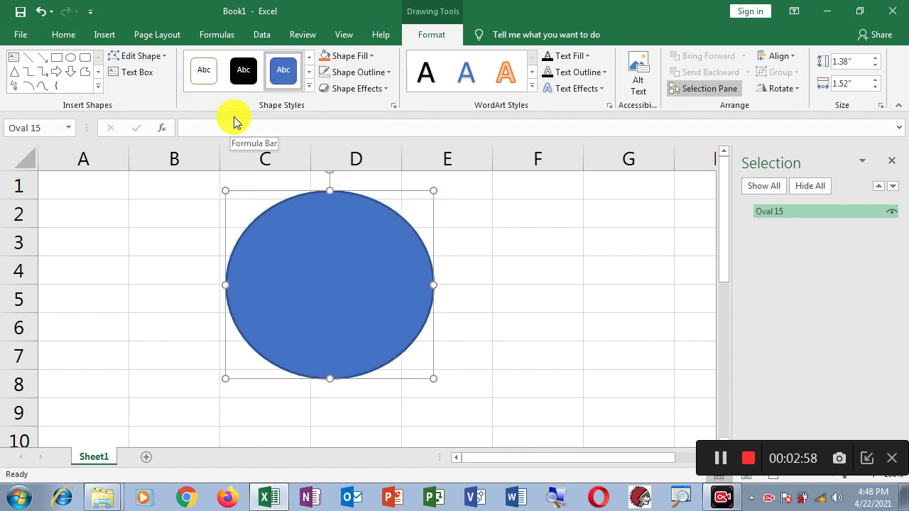
- Try the green-outlined shape style on the oval and apply the orange gradient theme style from the fifth row
{"action": "left_click", "coordinate": [204, 71]}
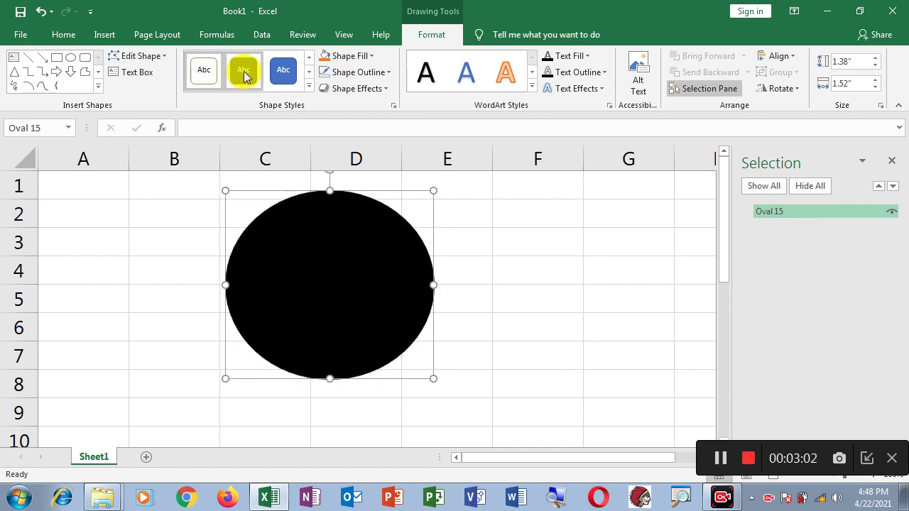
{"action": "left_click", "coordinate": [309, 86]}
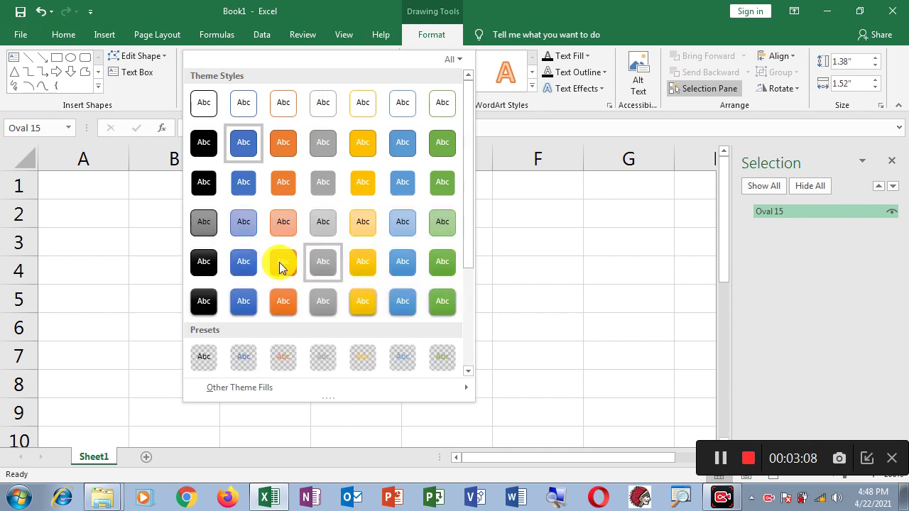
{"action": "left_click", "coordinate": [278, 264]}
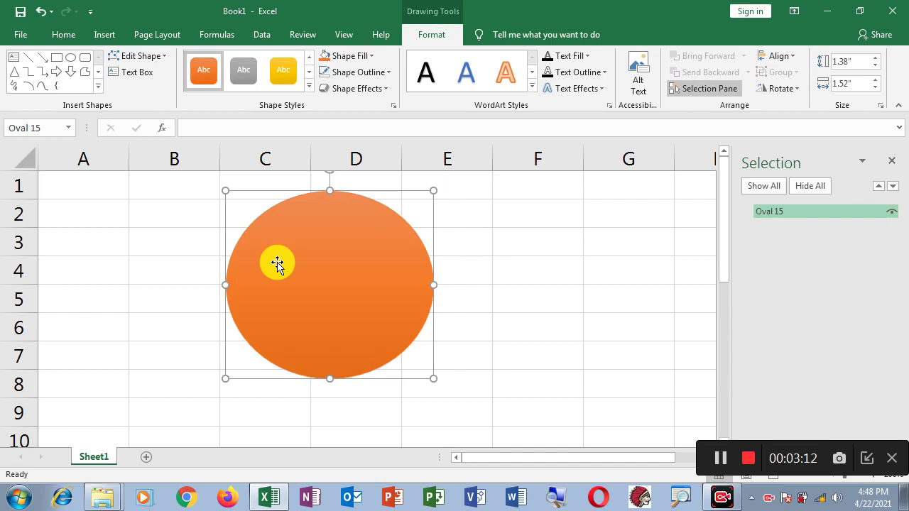
- Fill the oval with a light orange from the standard color palette in the Colors dialog
{"action": "left_click", "coordinate": [375, 62]}
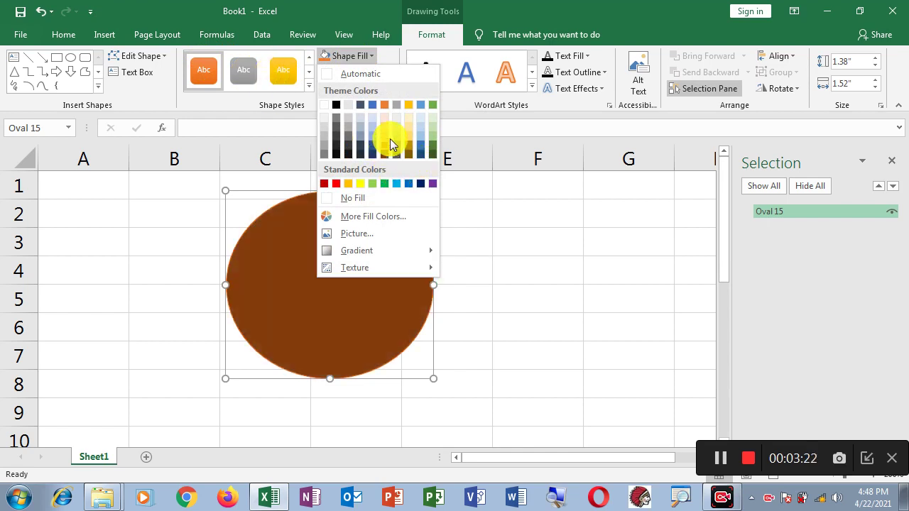
{"action": "left_click", "coordinate": [379, 217]}
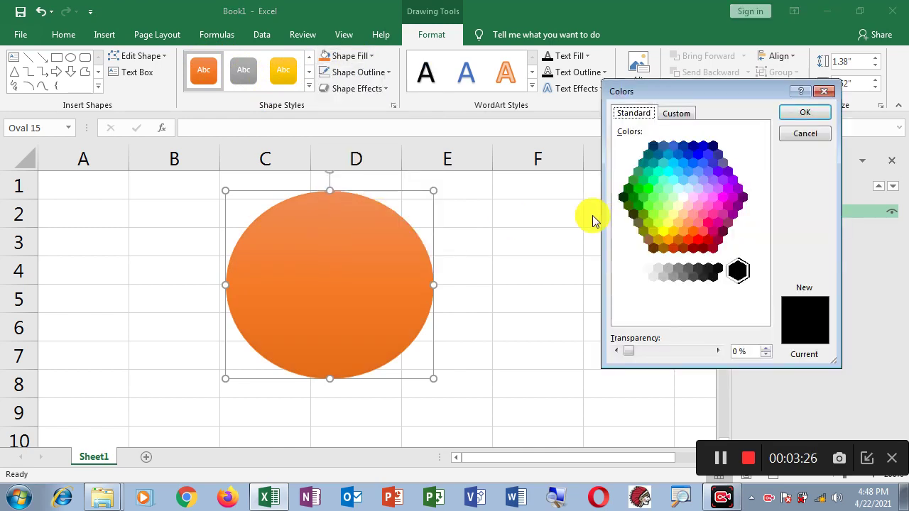
{"action": "left_click", "coordinate": [697, 242]}
{"action": "left_click", "coordinate": [688, 226]}
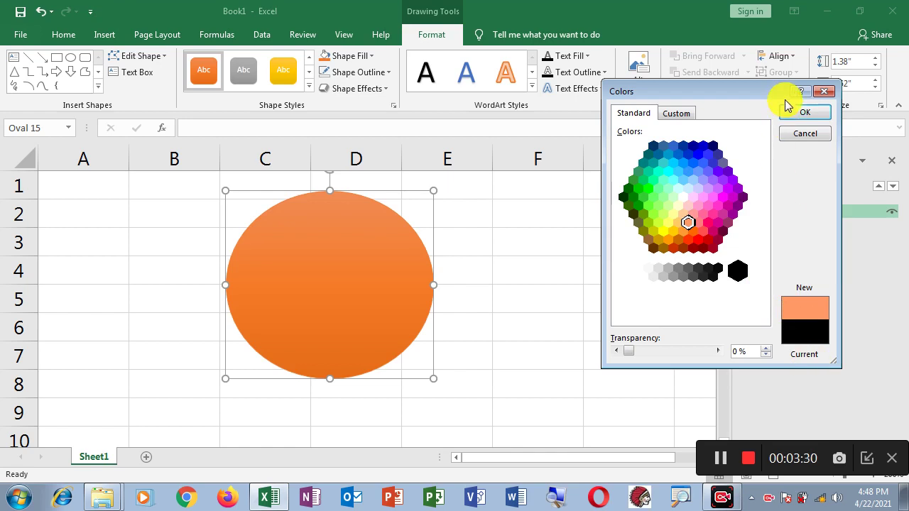
{"action": "left_click", "coordinate": [804, 113]}
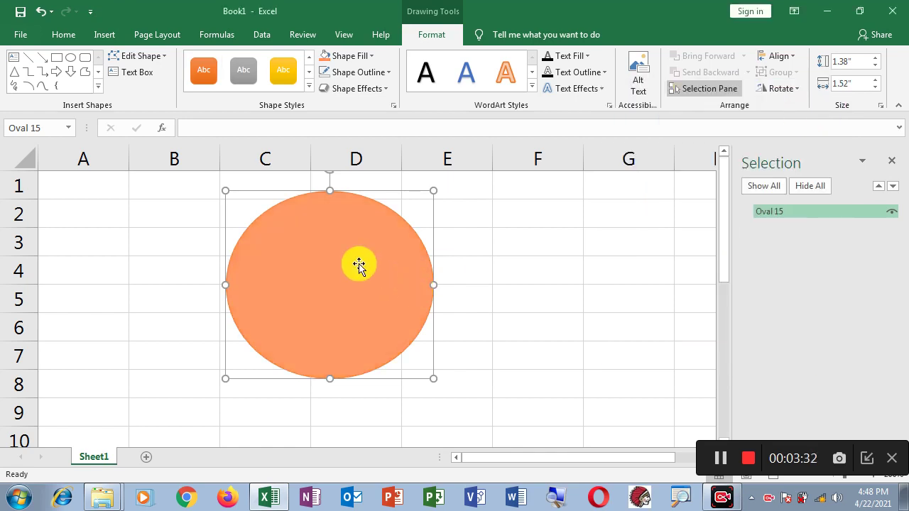
- Fill the oval with the desktop computer picture 61hPQcayWDL._AC_UL200_SR200,200_ from the Downloads folder
{"action": "left_click", "coordinate": [369, 62]}
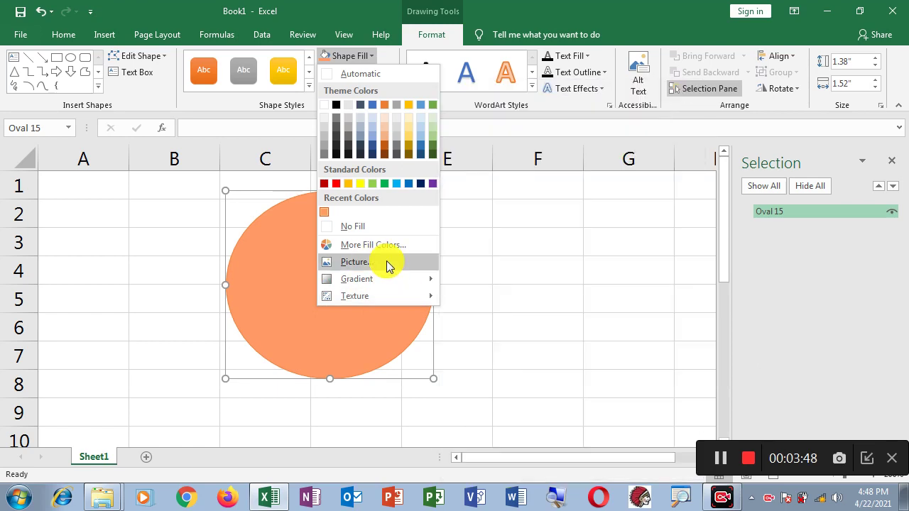
{"action": "left_click", "coordinate": [387, 262]}
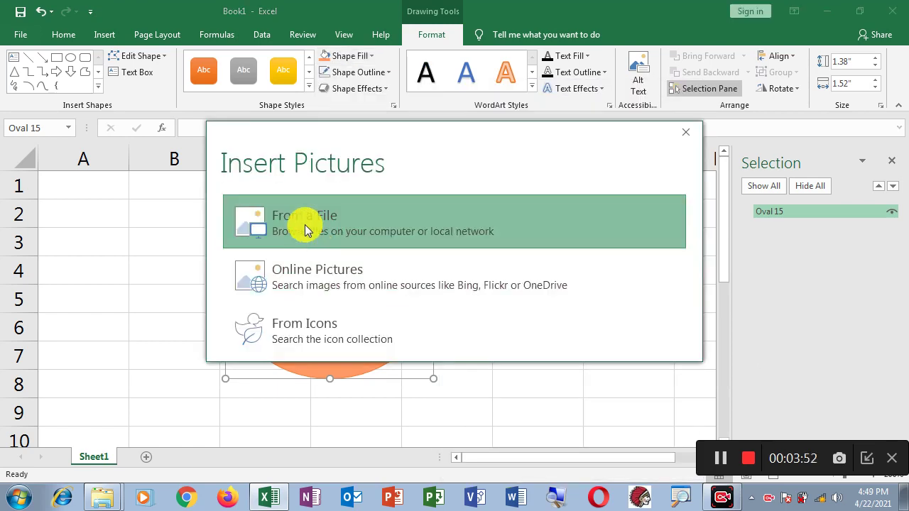
{"action": "left_click", "coordinate": [327, 223]}
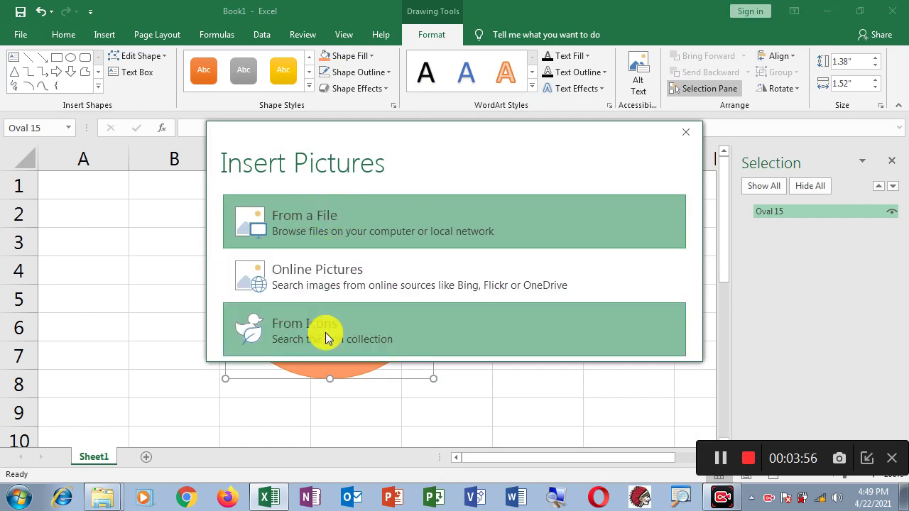
{"action": "left_click", "coordinate": [309, 221]}
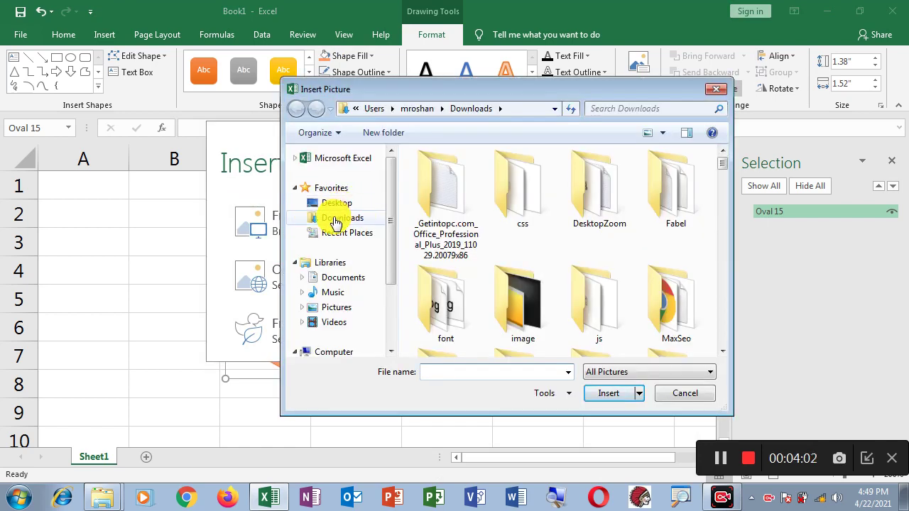
{"action": "left_click", "coordinate": [332, 219]}
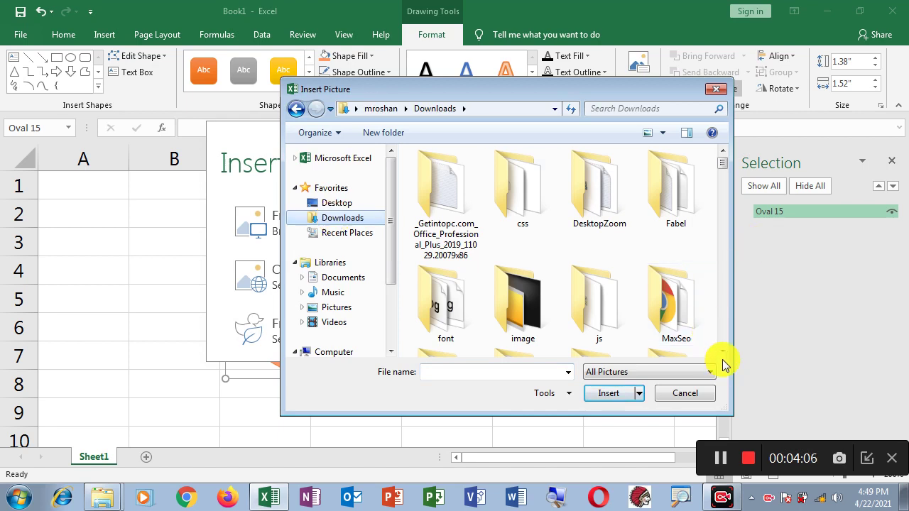
{"action": "scroll", "coordinate": [722, 359], "scroll_direction": "down", "scroll_amount": 2}
{"action": "scroll", "coordinate": [722, 360], "scroll_direction": "down", "scroll_amount": 2}
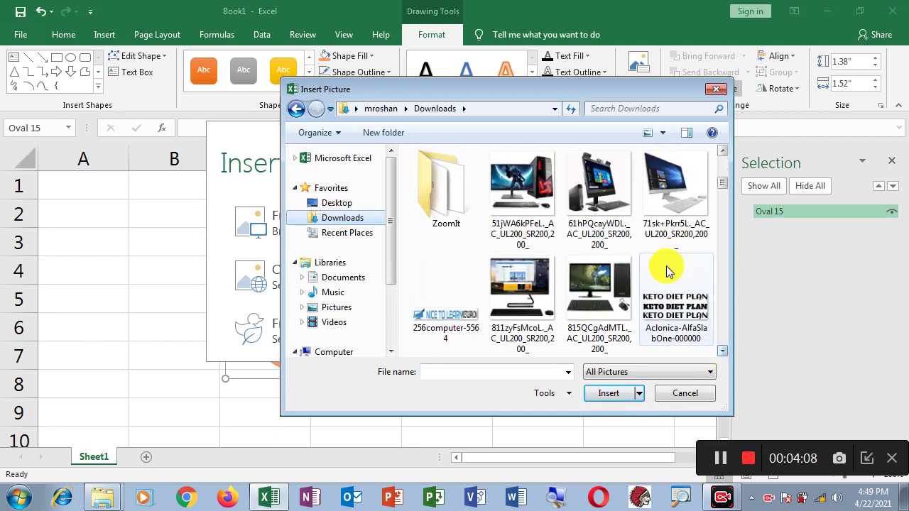
{"action": "left_click", "coordinate": [602, 184]}
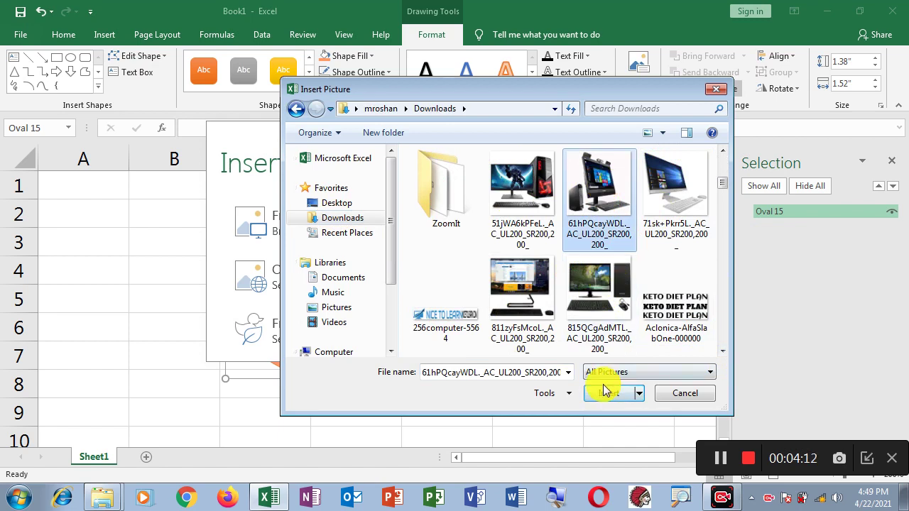
{"action": "left_click", "coordinate": [613, 406]}
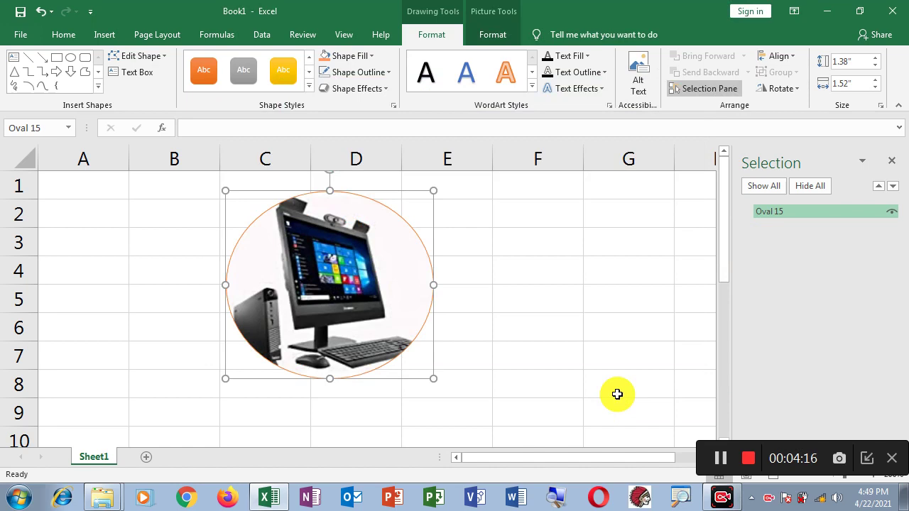
{"action": "left_click", "coordinate": [623, 318]}
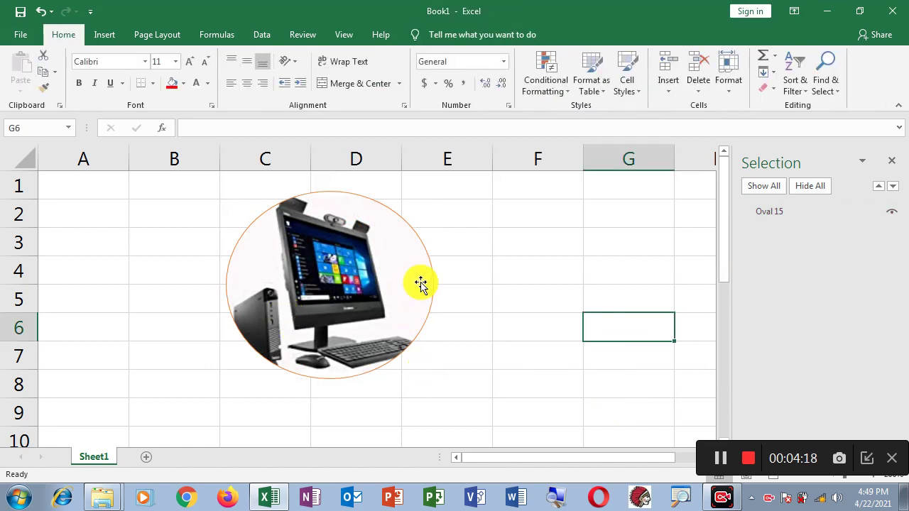
- Try the solid blue and green-outlined shape styles on the picture-filled oval and undo both
{"action": "left_click", "coordinate": [421, 284]}
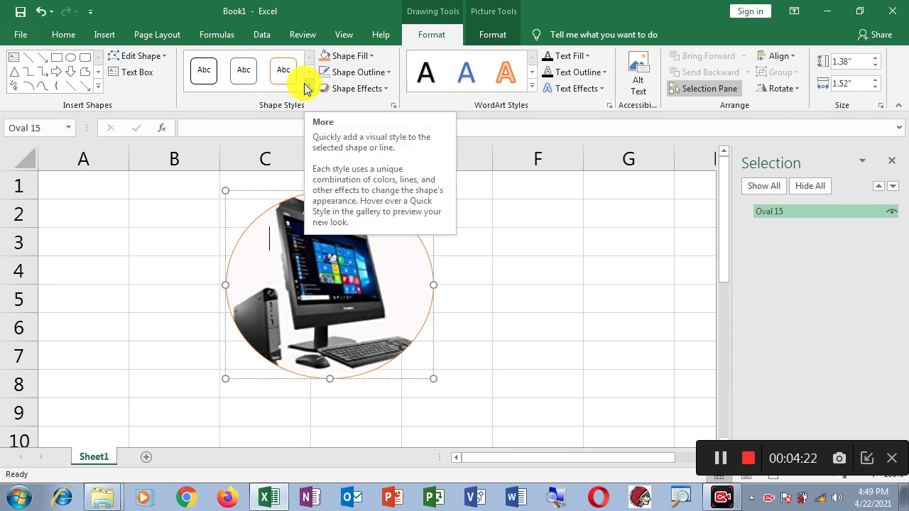
{"action": "left_click", "coordinate": [308, 84]}
{"action": "left_click", "coordinate": [249, 144]}
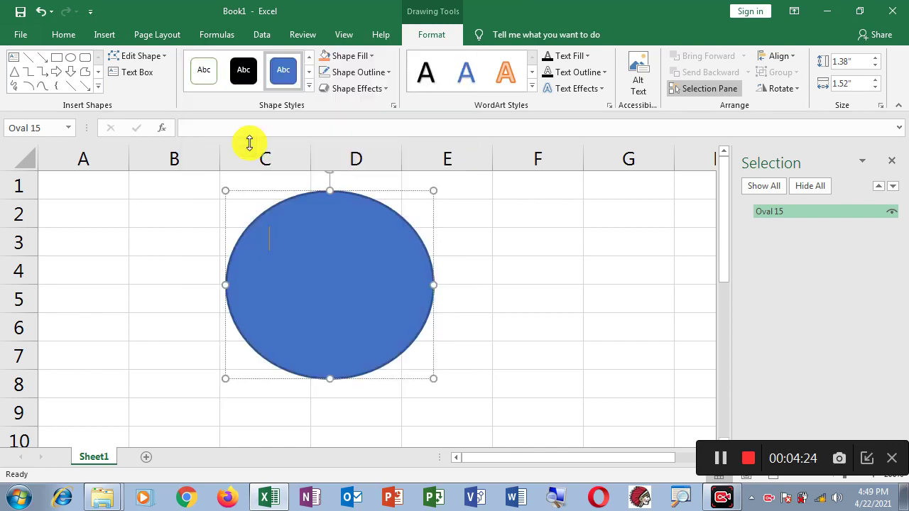
{"action": "left_click", "coordinate": [206, 74]}
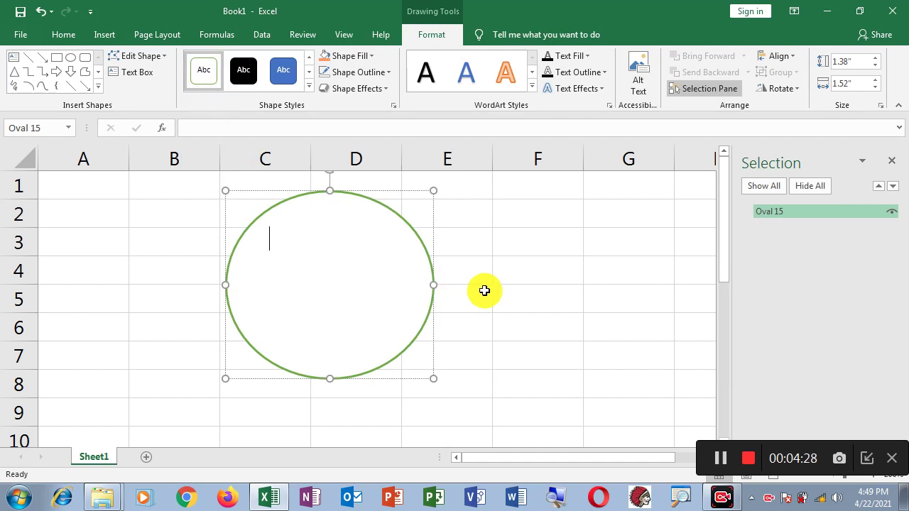
{"action": "key", "text": "ctrl+z"}
{"action": "key", "text": "ctrl+z"}
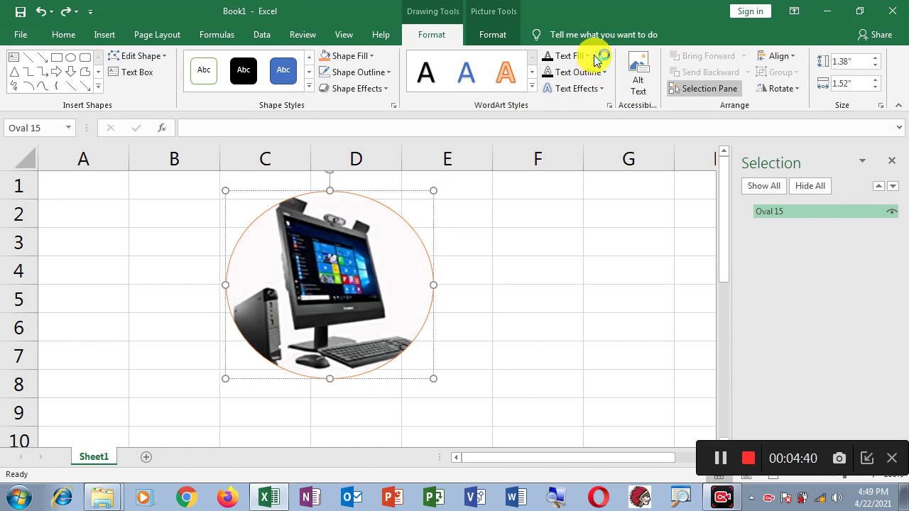
- Set the text outline weight of the picture-filled oval to 6 pt
{"action": "left_click", "coordinate": [605, 73]}
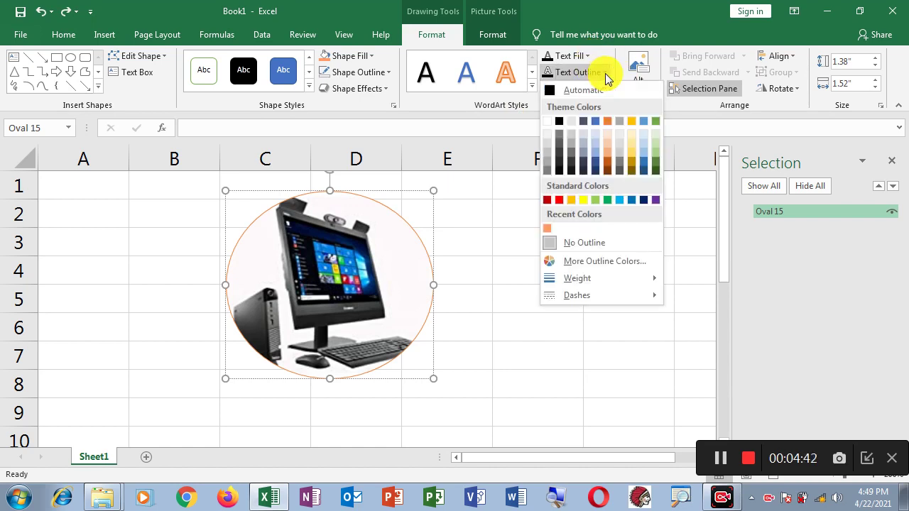
{"action": "mouse_move", "coordinate": [582, 279]}
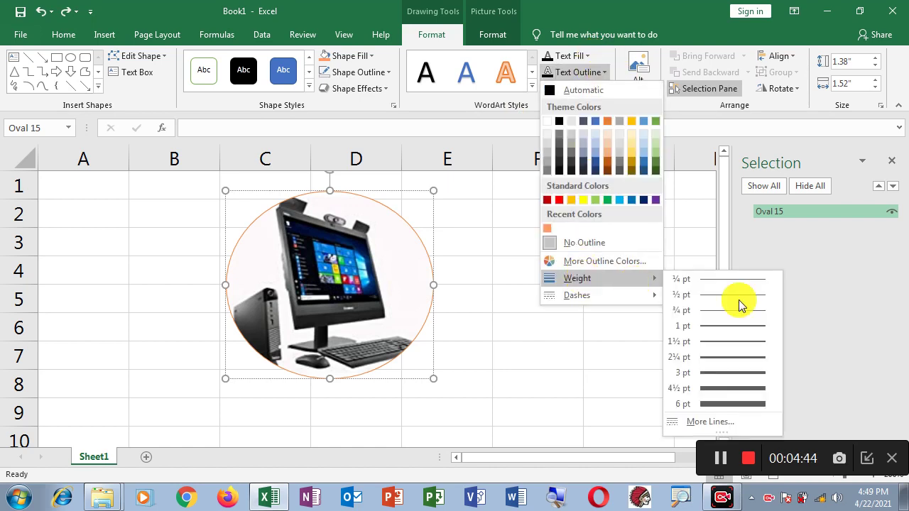
{"action": "left_click", "coordinate": [725, 405]}
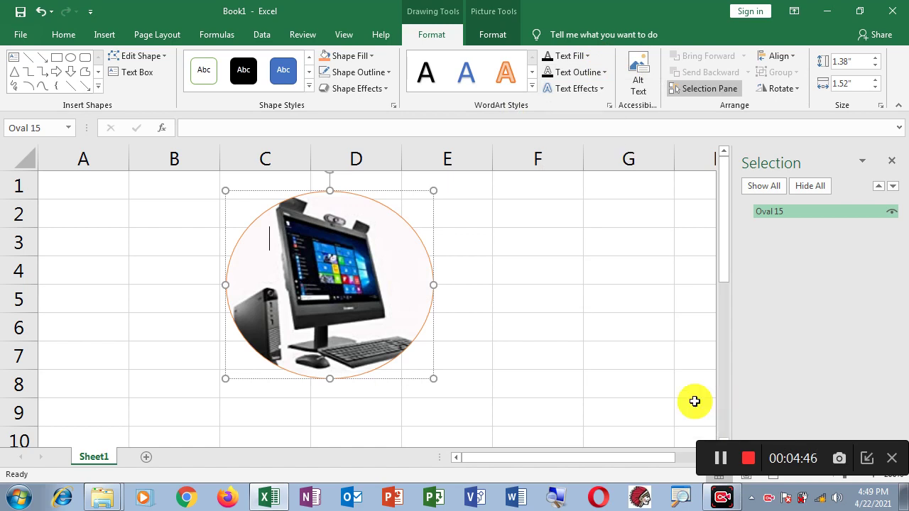
{"action": "left_click", "coordinate": [542, 345]}
- Look over the oval's text outline options and set its text fill to black
{"action": "left_click", "coordinate": [388, 210]}
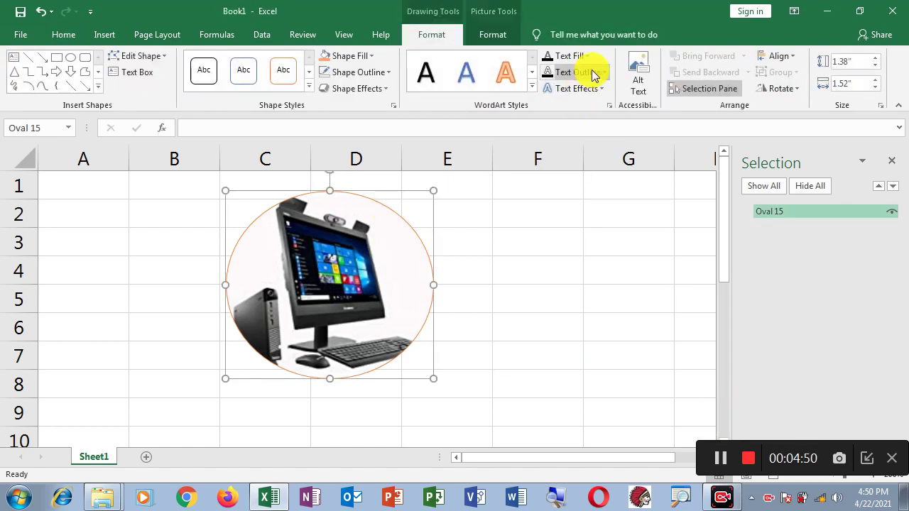
{"action": "left_click", "coordinate": [594, 74]}
{"action": "mouse_move", "coordinate": [613, 277]}
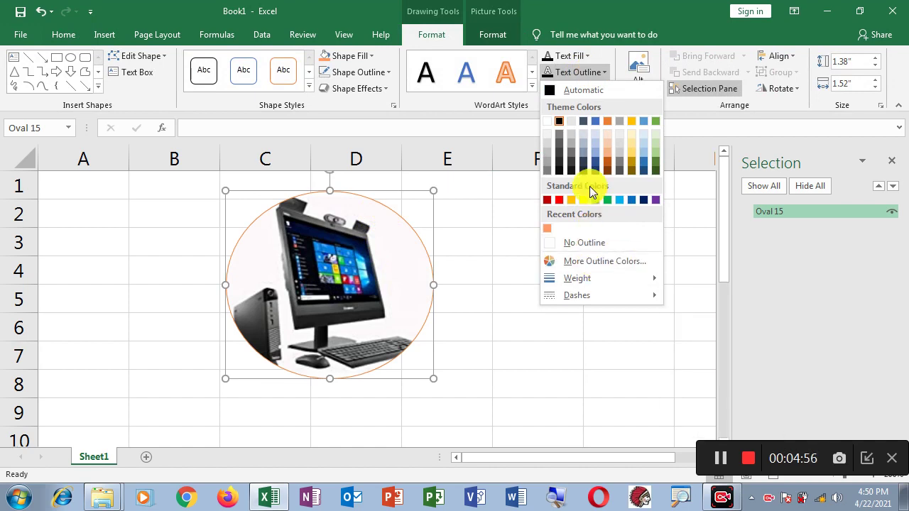
{"action": "left_click", "coordinate": [594, 59]}
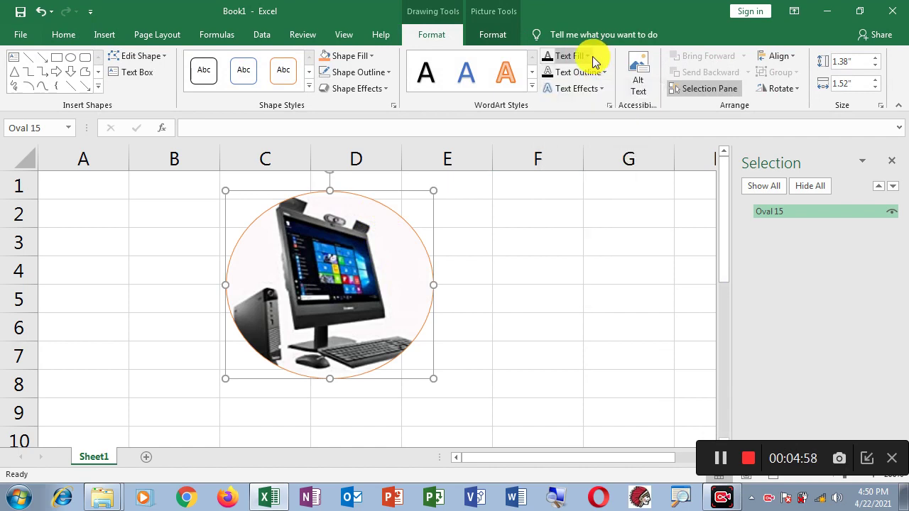
{"action": "left_click", "coordinate": [592, 56]}
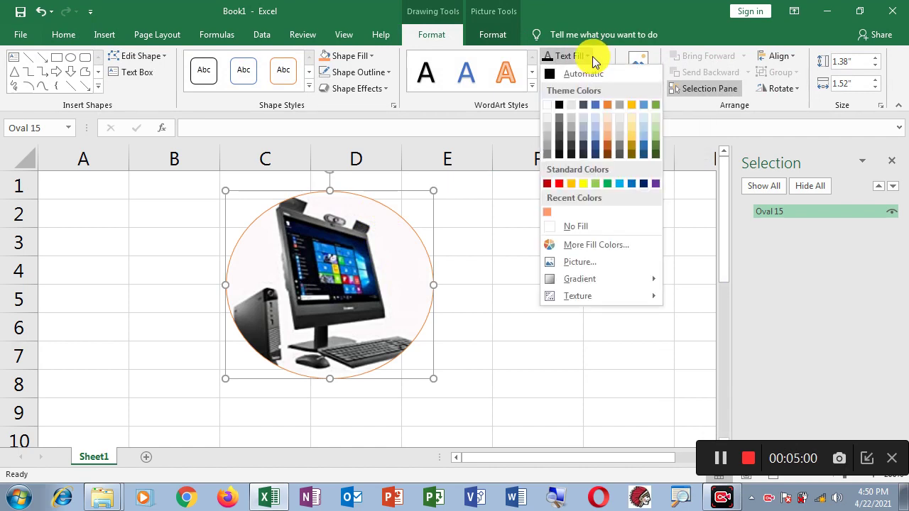
{"action": "left_click", "coordinate": [562, 109]}
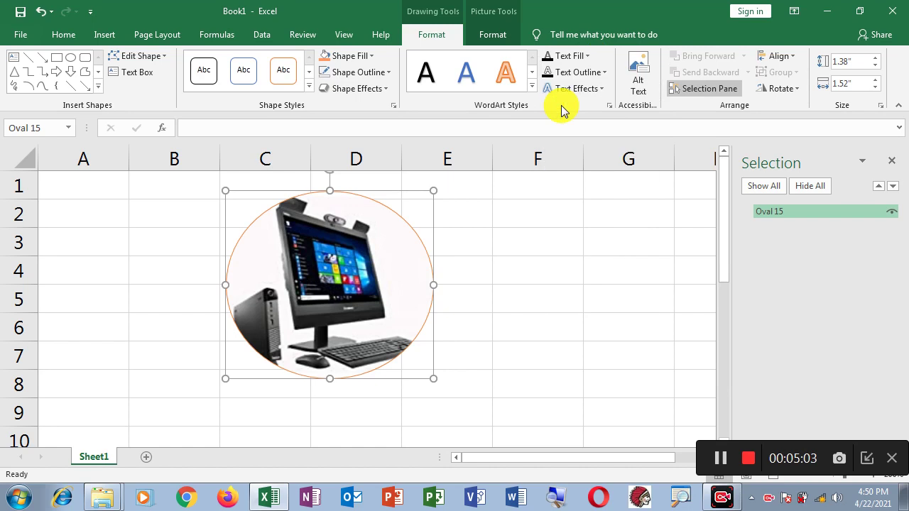
{"action": "left_click", "coordinate": [511, 320]}
- Set the weight of the oval's shape outline to 4½ pt
{"action": "left_click", "coordinate": [431, 270]}
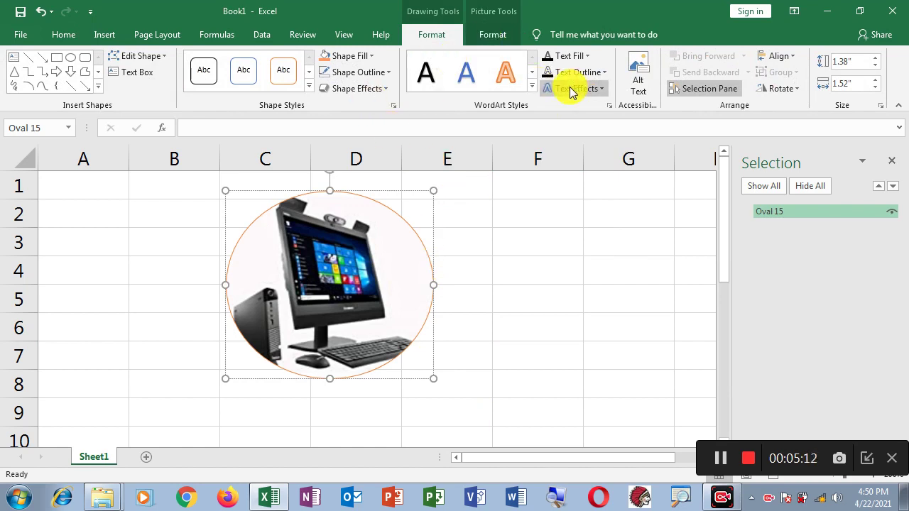
{"action": "left_click", "coordinate": [387, 73]}
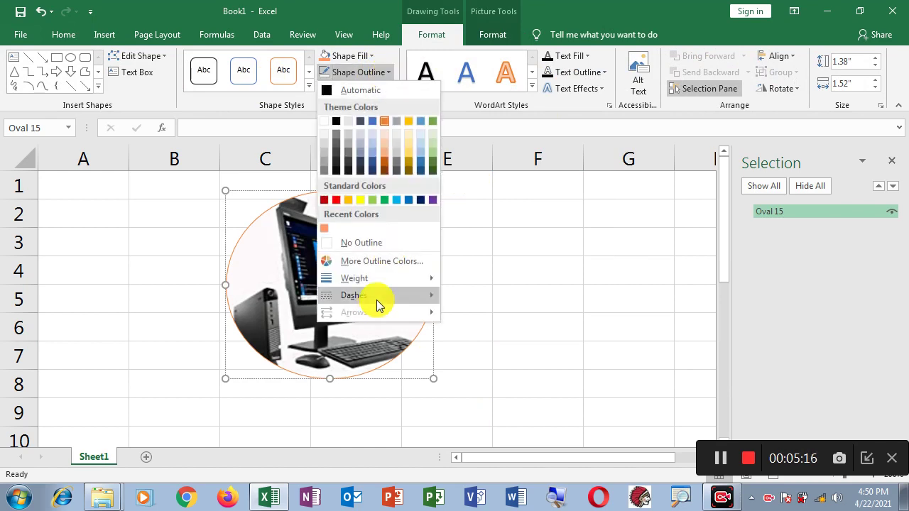
{"action": "mouse_move", "coordinate": [389, 283]}
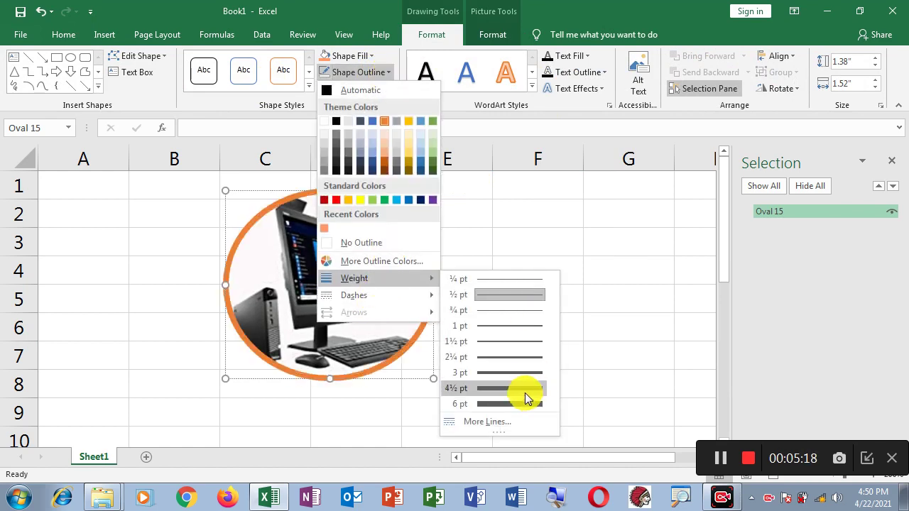
{"action": "left_click", "coordinate": [531, 388]}
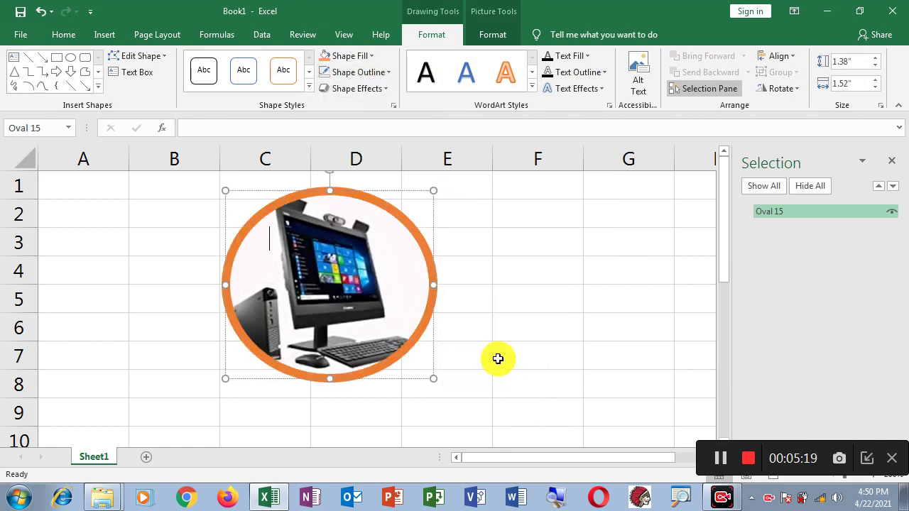
- Try a black shape fill on the oval and undo it
{"action": "left_click", "coordinate": [376, 62]}
{"action": "left_click", "coordinate": [340, 104]}
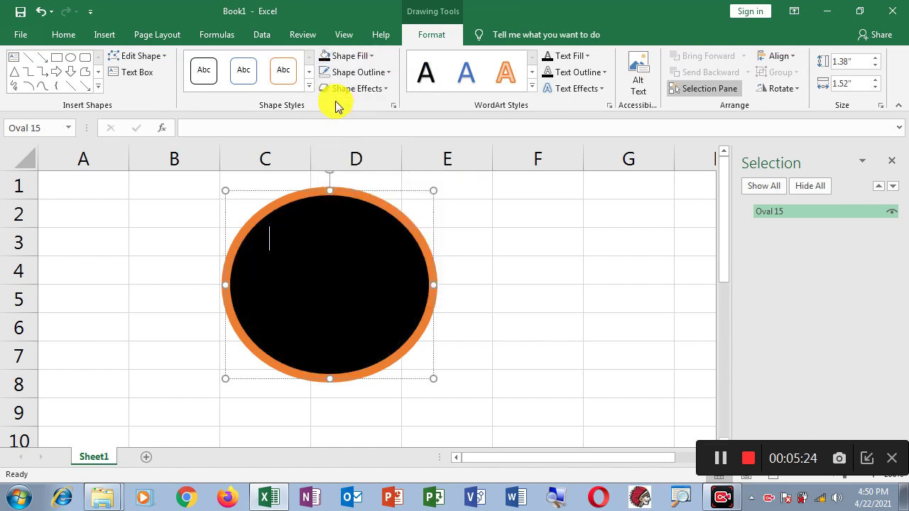
{"action": "key", "text": "ctrl+z"}
- Color the oval's outline red and add an 8-point light blue glow around the shape
{"action": "left_click", "coordinate": [388, 72]}
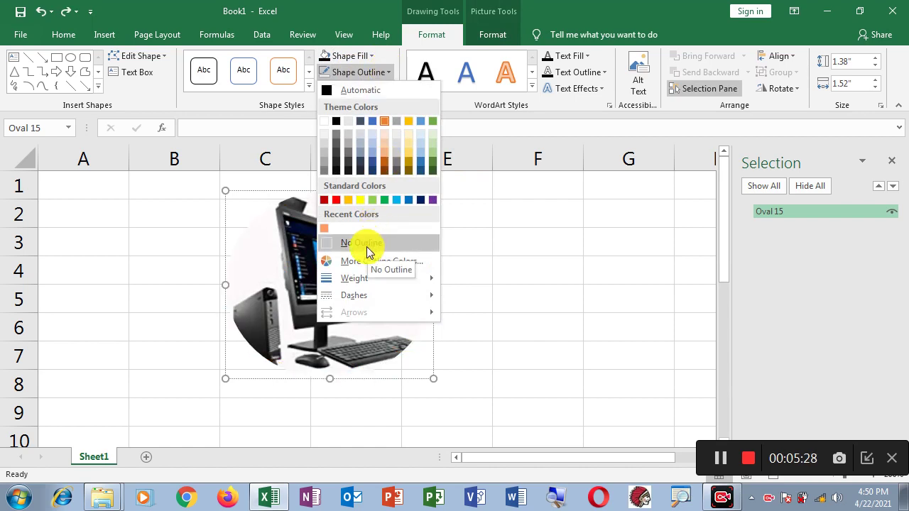
{"action": "left_click", "coordinate": [340, 202]}
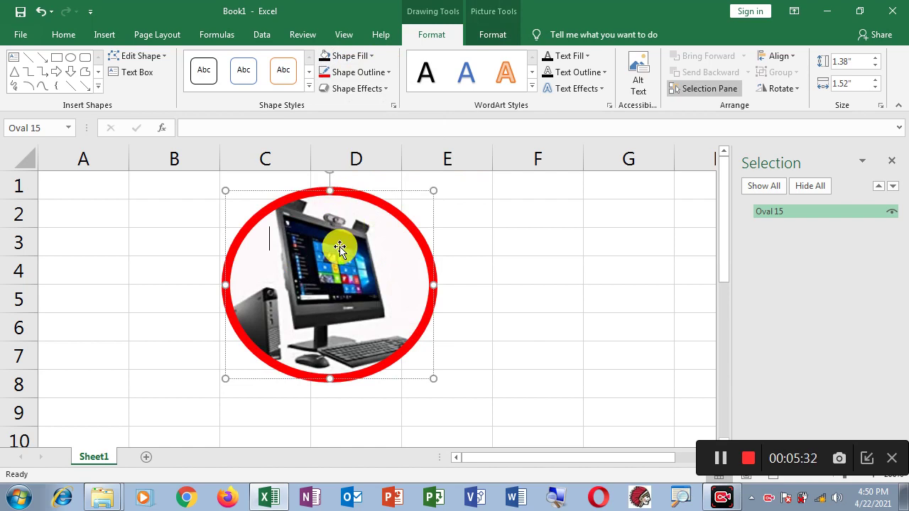
{"action": "left_click", "coordinate": [383, 88]}
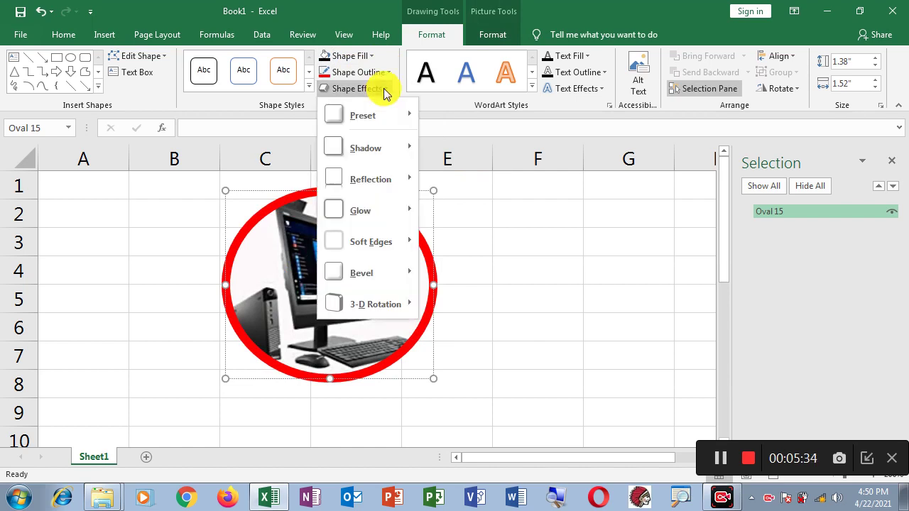
{"action": "mouse_move", "coordinate": [366, 215]}
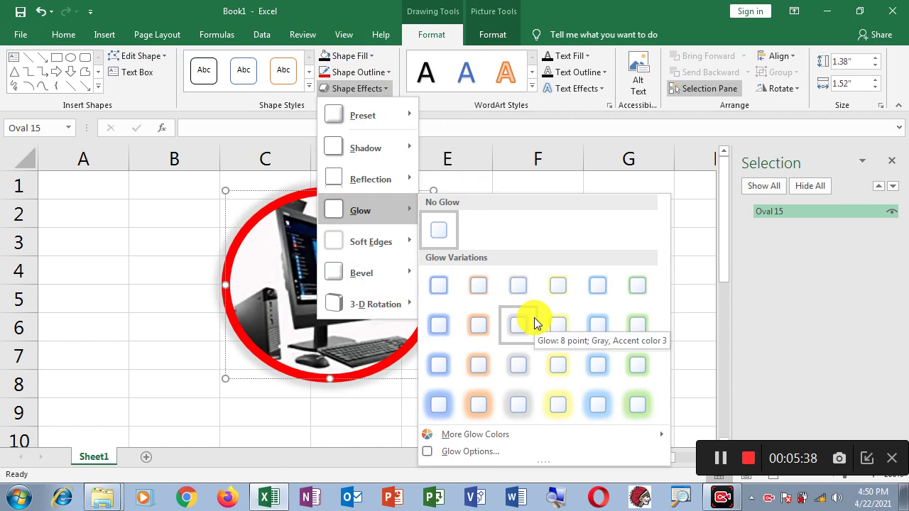
{"action": "left_click", "coordinate": [601, 326]}
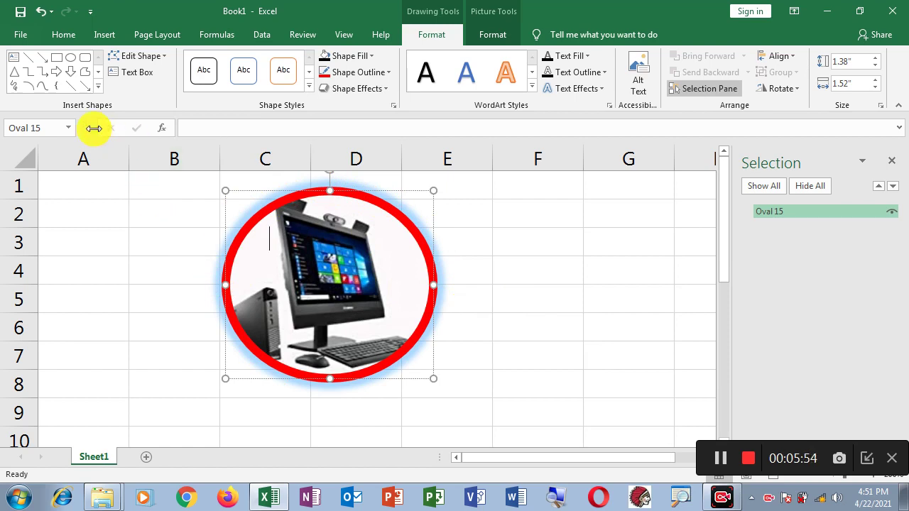
- Change the picture-filled oval into the Arrow: Pentagon shape, keeping its red outline and blue glow, and deselect it
{"action": "left_click", "coordinate": [165, 58]}
{"action": "mouse_move", "coordinate": [172, 75]}
{"action": "left_click", "coordinate": [315, 206]}
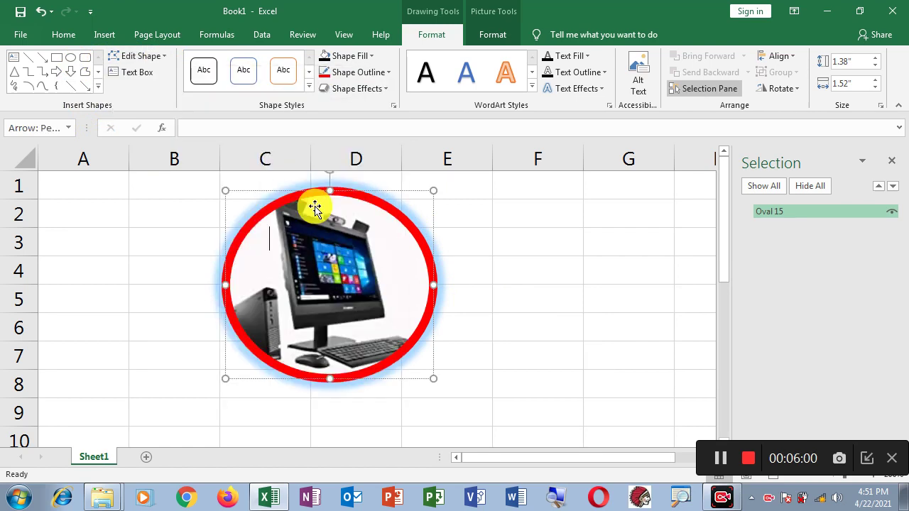
{"action": "left_click", "coordinate": [636, 336]}
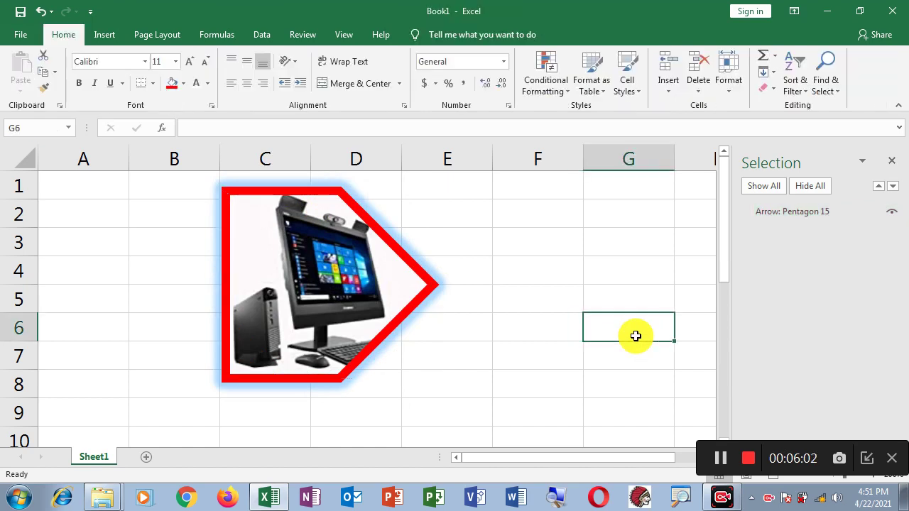
{"action": "left_click", "coordinate": [331, 284]}
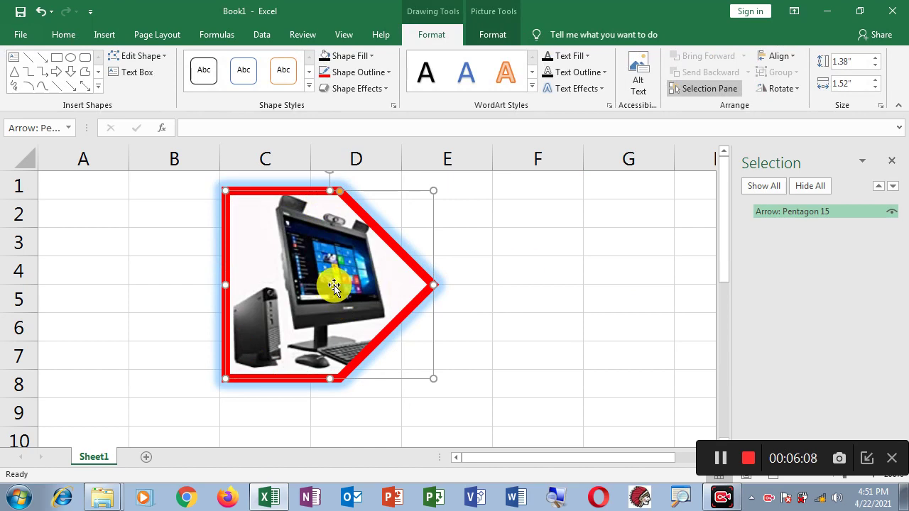
{"action": "left_click", "coordinate": [525, 269]}
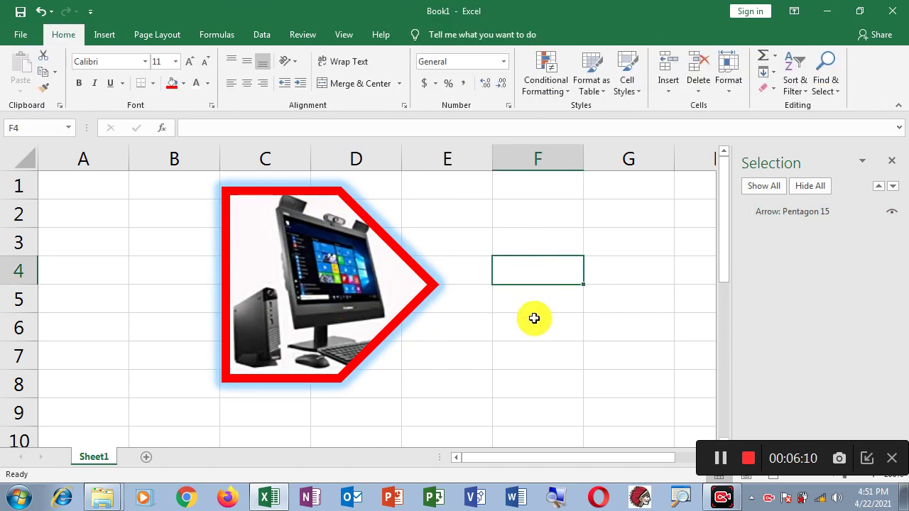
- Draw a heart about 1.39" high and 1.42" wide over columns F and G, and apply the green-outlined shape style without colored fill
{"action": "left_click", "coordinate": [101, 36]}
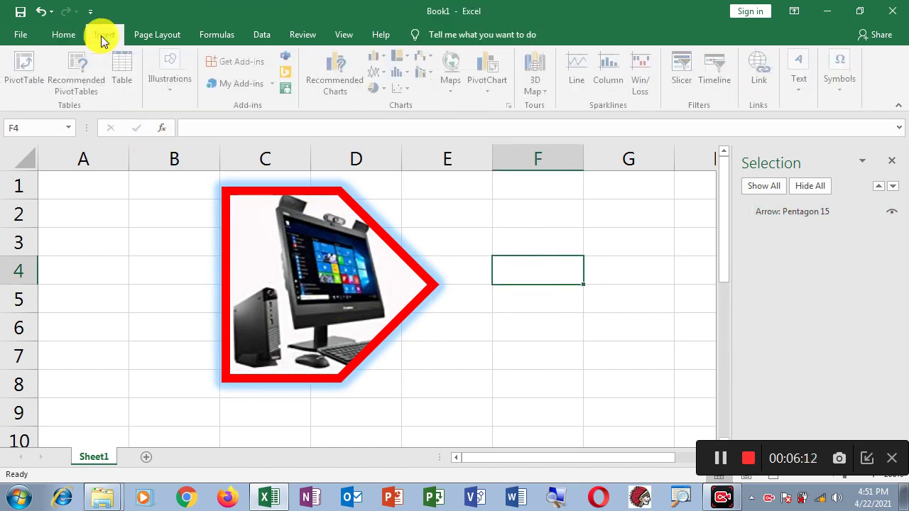
{"action": "left_click", "coordinate": [177, 87]}
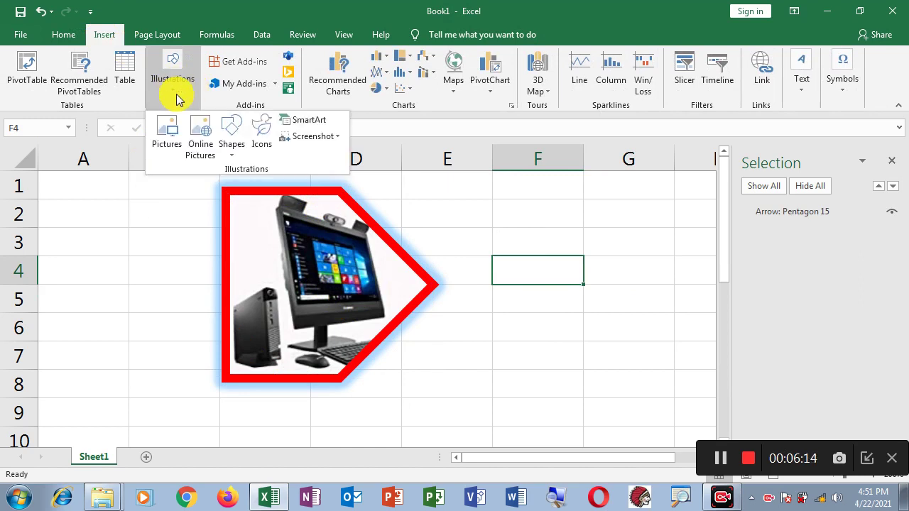
{"action": "left_click", "coordinate": [233, 158]}
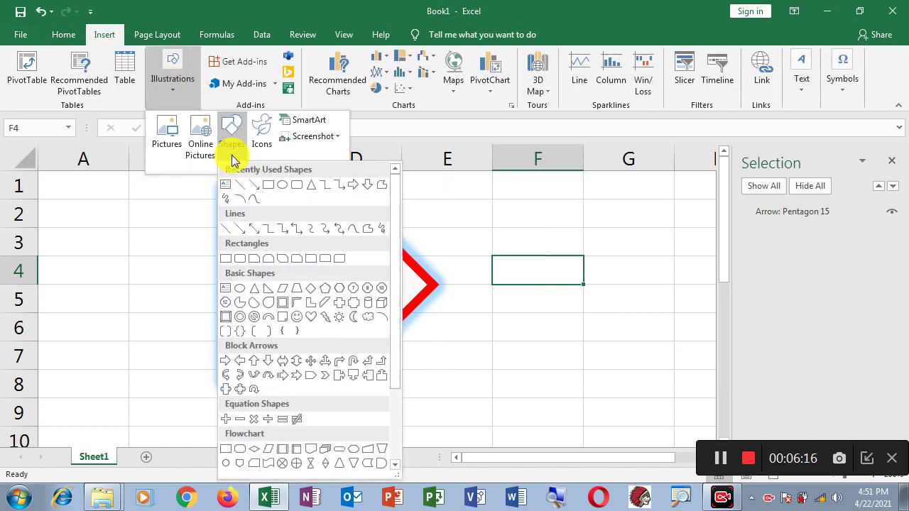
{"action": "left_click", "coordinate": [310, 317]}
{"action": "left_click_drag", "start_coordinate": [486, 198], "coordinate": [680, 387]}
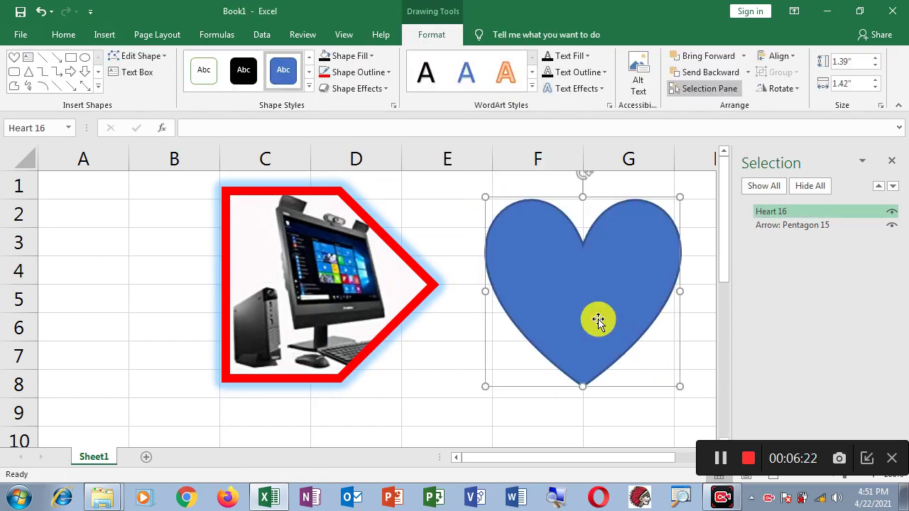
{"action": "left_click", "coordinate": [203, 71]}
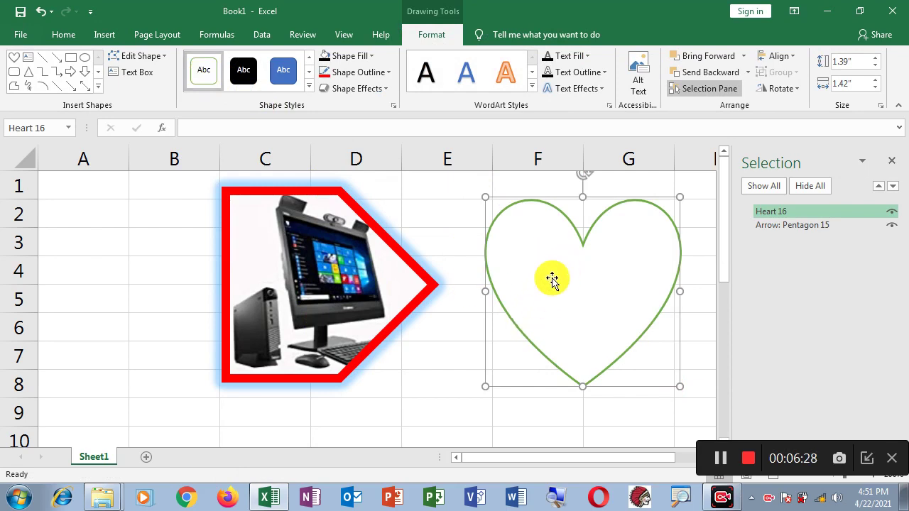
- Add the text "Nice to Learn" inside the heart
{"action": "right_click", "coordinate": [542, 257]}
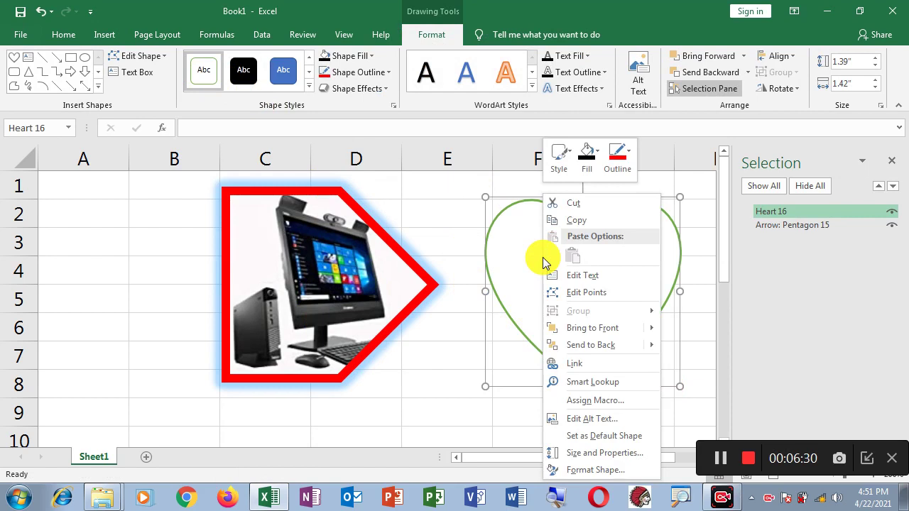
{"action": "left_click", "coordinate": [580, 277]}
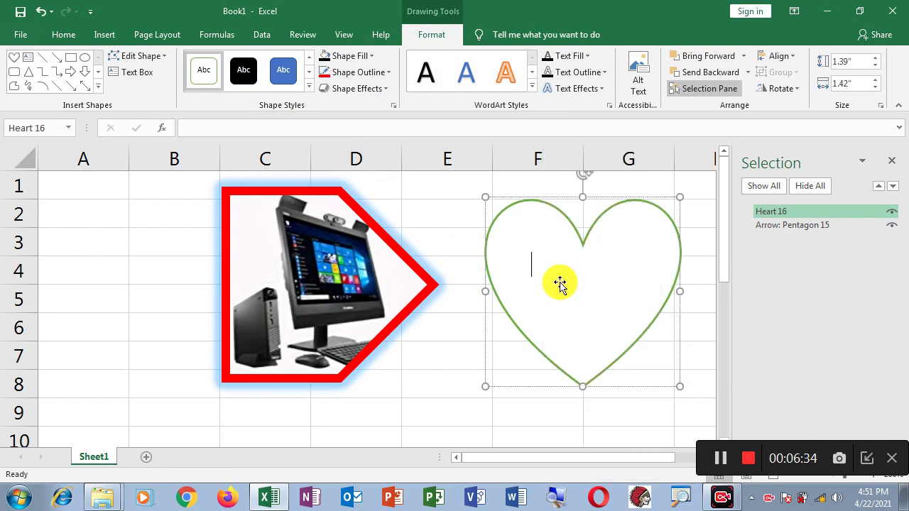
{"action": "type", "text": "Nice"}
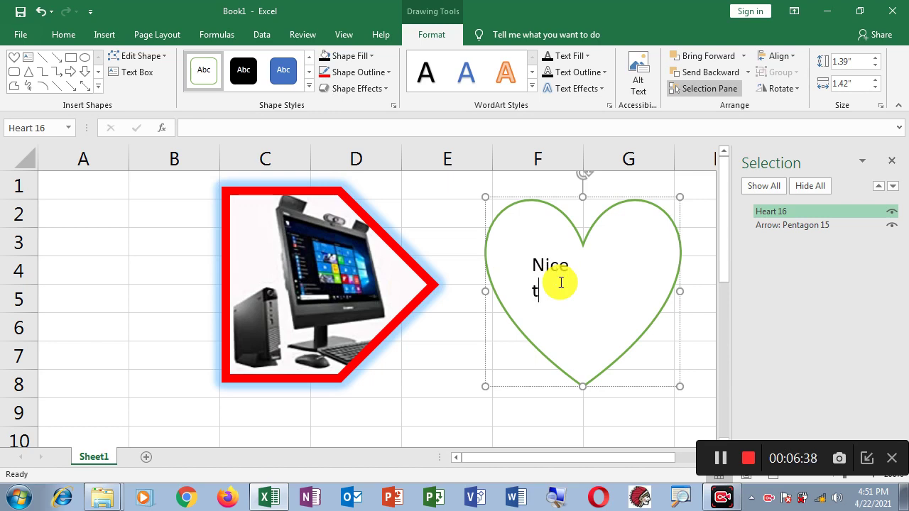
{"action": "type", "text": " to Lear"}
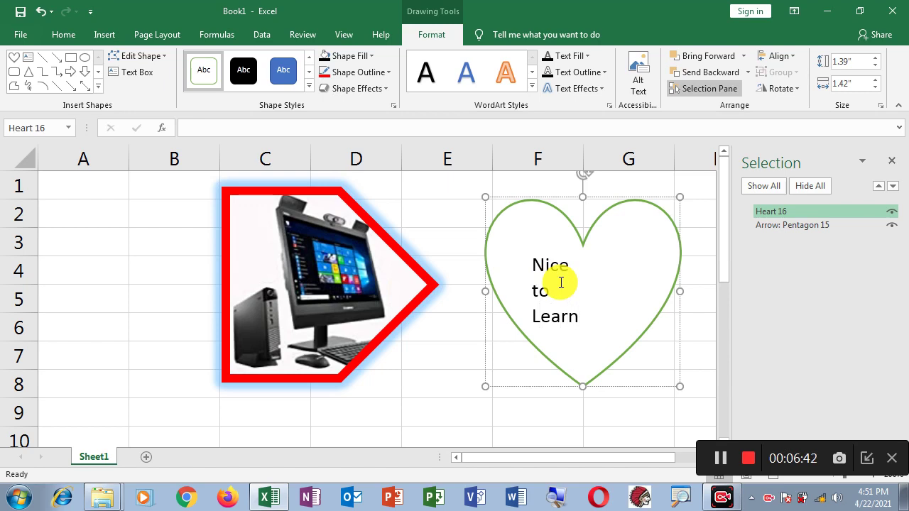
{"action": "type", "text": "n"}
- Enlarge the heart's text to 16 pt
{"action": "left_click_drag", "start_coordinate": [534, 263], "coordinate": [597, 320]}
{"action": "key", "text": "ctrl+shift+period"}
{"action": "key", "text": "ctrl+shift+period"}
{"action": "left_click", "coordinate": [601, 305]}
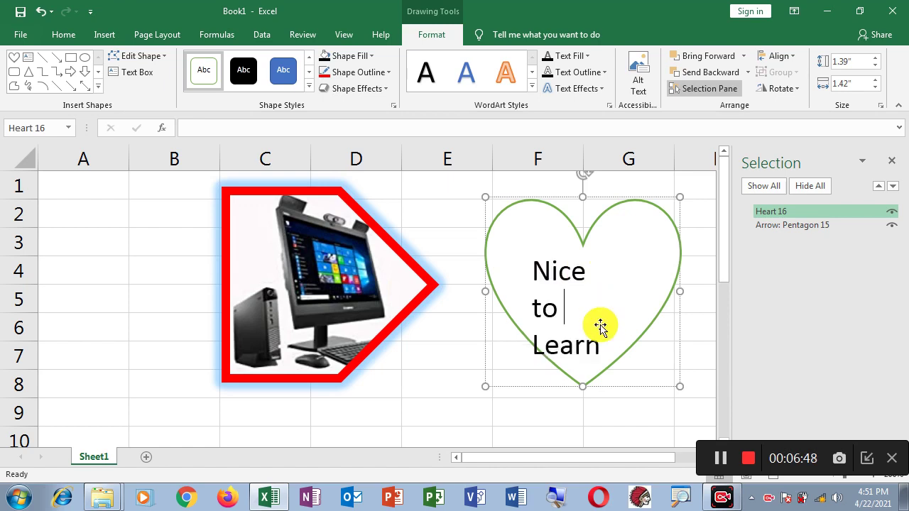
- Enlarge the heart to about 1.72" high and 2.93" wide, and move it over columns H to L
{"action": "left_click_drag", "start_coordinate": [580, 388], "coordinate": [580, 417]}
{"action": "left_click_drag", "start_coordinate": [581, 419], "coordinate": [583, 432]}
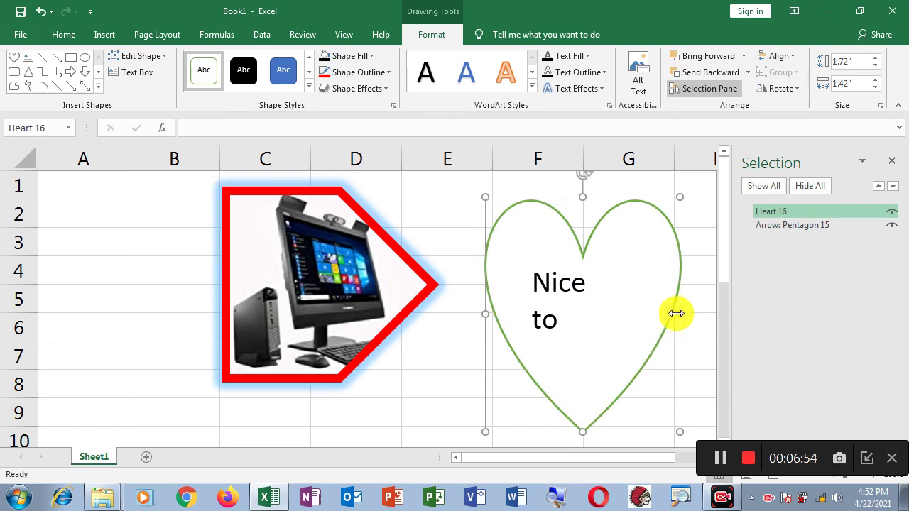
{"action": "left_click_drag", "start_coordinate": [680, 314], "coordinate": [305, 335]}
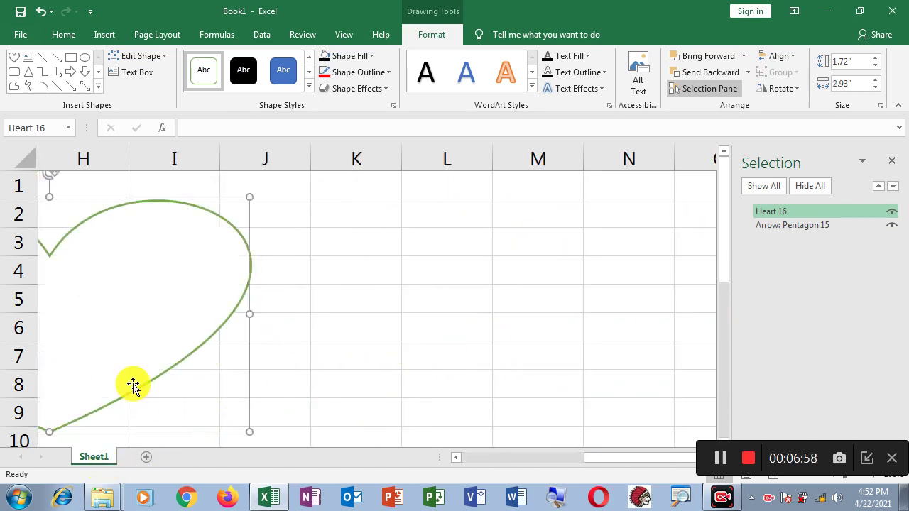
{"action": "left_click_drag", "start_coordinate": [128, 353], "coordinate": [383, 345]}
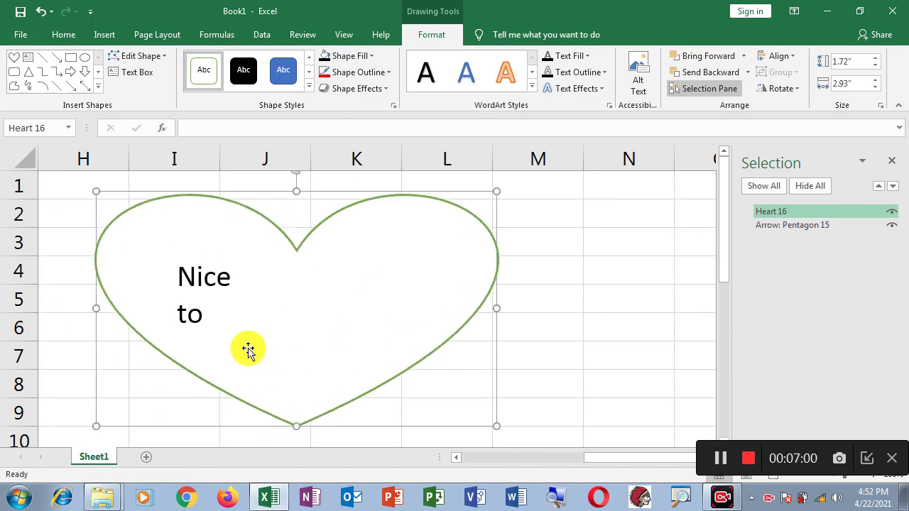
- Center the heart's text horizontally and make it bold
{"action": "left_click", "coordinate": [229, 319]}
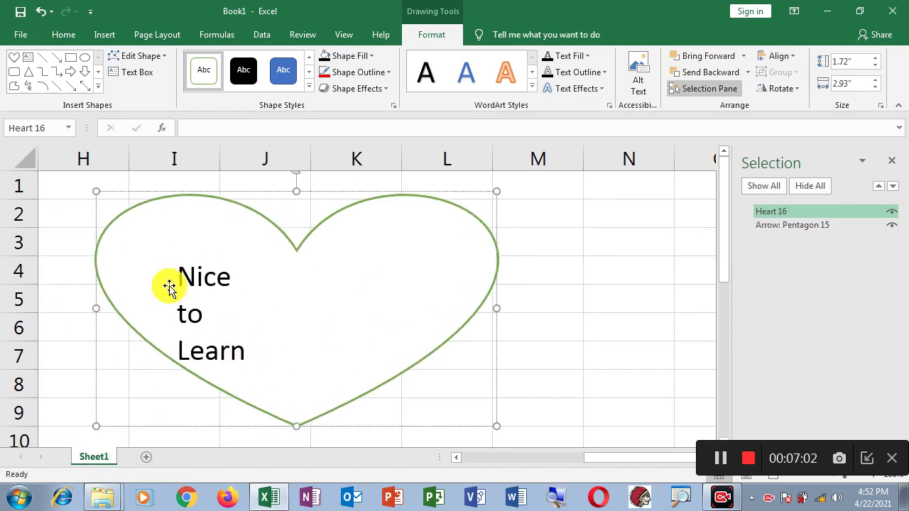
{"action": "left_click_drag", "start_coordinate": [181, 275], "coordinate": [266, 351]}
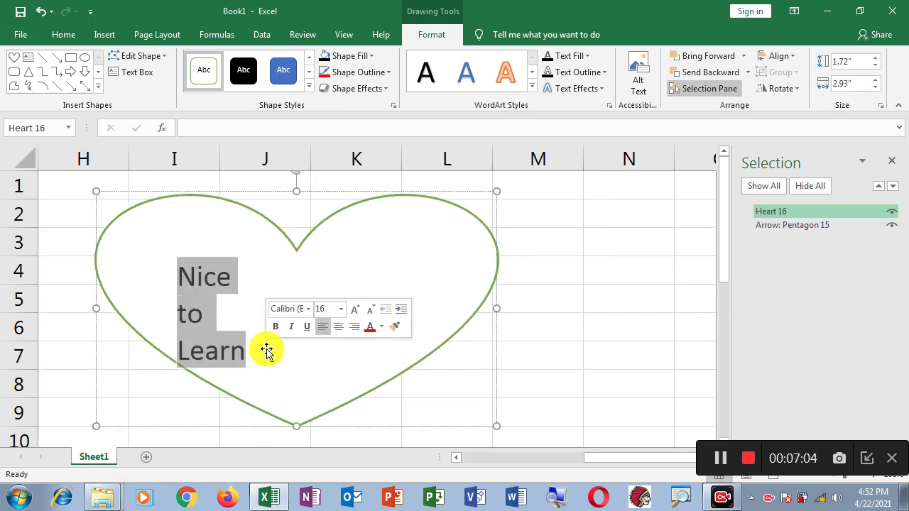
{"action": "left_click", "coordinate": [57, 33]}
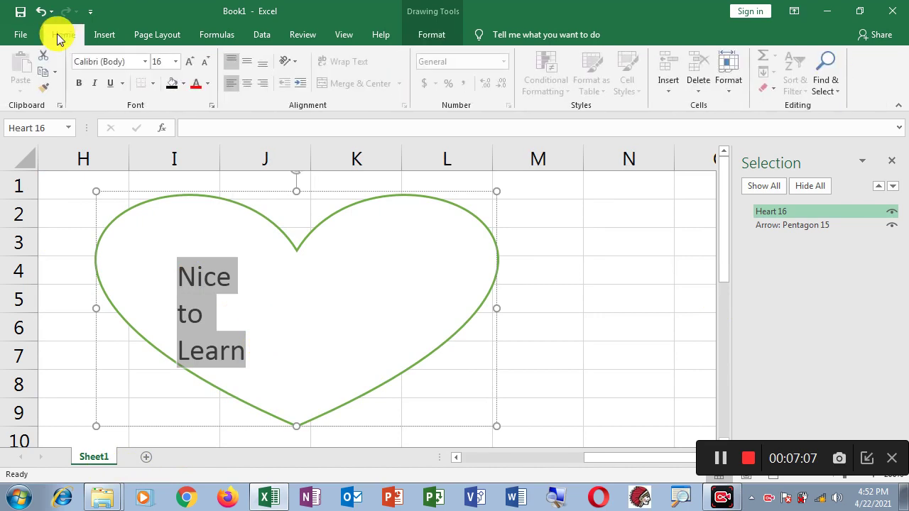
{"action": "left_click", "coordinate": [250, 84]}
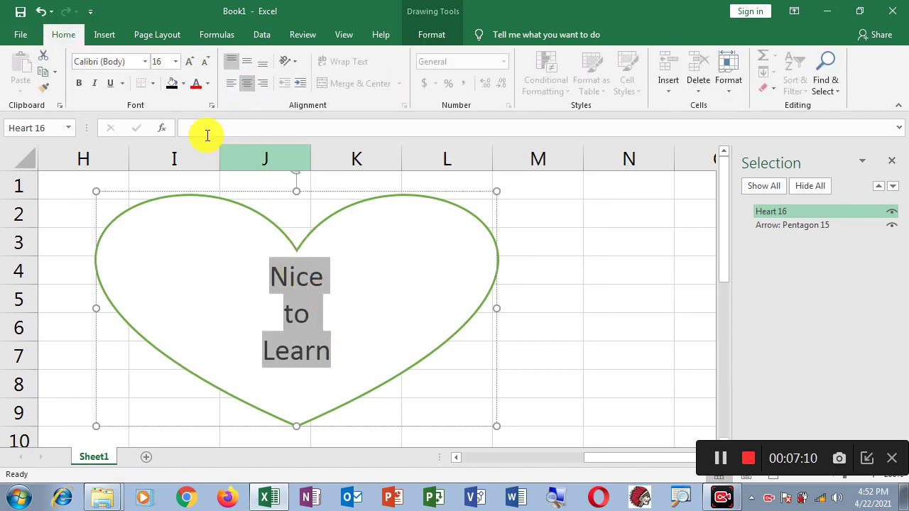
{"action": "left_click", "coordinate": [79, 84]}
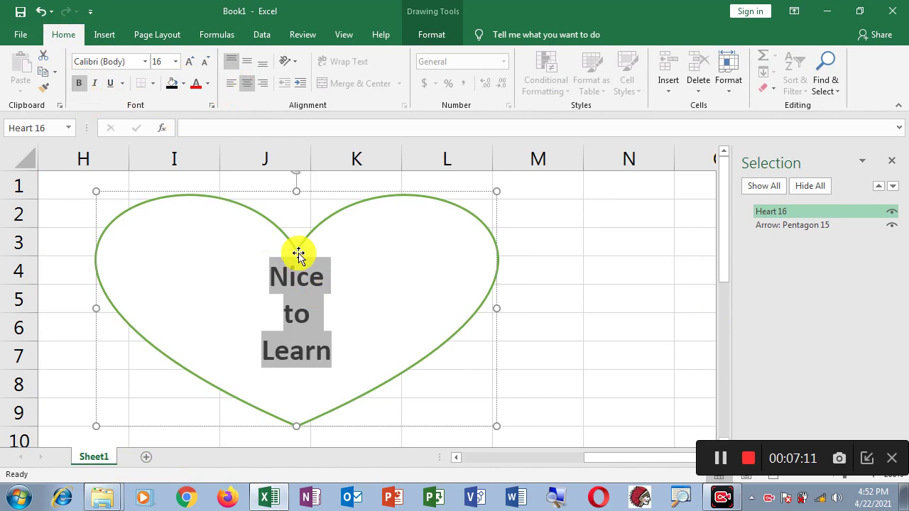
{"action": "left_click", "coordinate": [452, 273]}
- Narrow the heart to columns H through K and stretch it vertically from row 1 to about row 13 so all its text fits
{"action": "left_click_drag", "start_coordinate": [496, 310], "coordinate": [402, 319]}
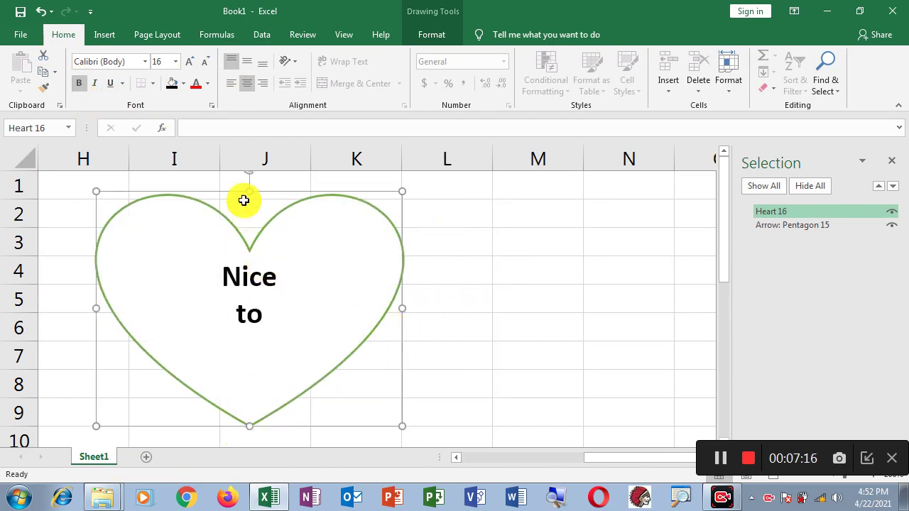
{"action": "left_click_drag", "start_coordinate": [249, 186], "coordinate": [248, 174]}
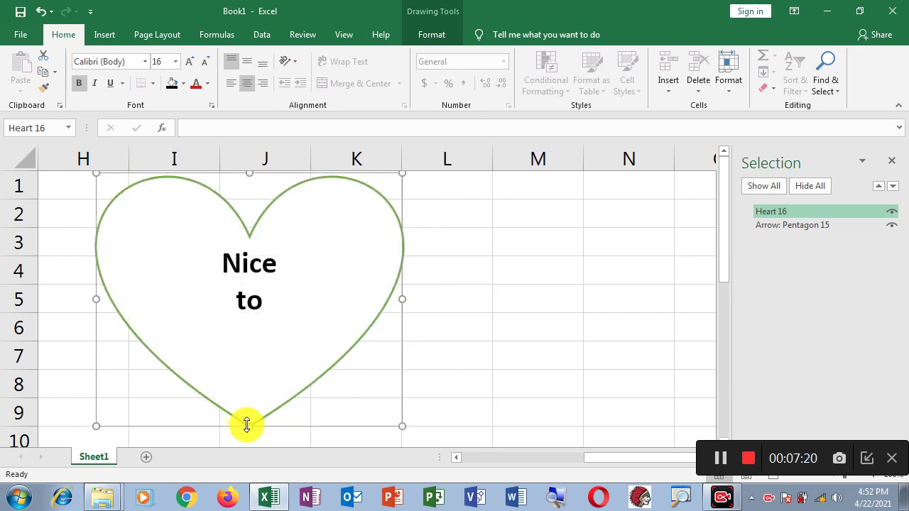
{"action": "mouse_move", "coordinate": [246, 426]}
{"action": "left_mouse_down"}
{"action": "mouse_move", "coordinate": [248, 447]}
{"action": "mouse_move", "coordinate": [264, 420]}
{"action": "mouse_move", "coordinate": [250, 419]}
{"action": "left_mouse_up"}
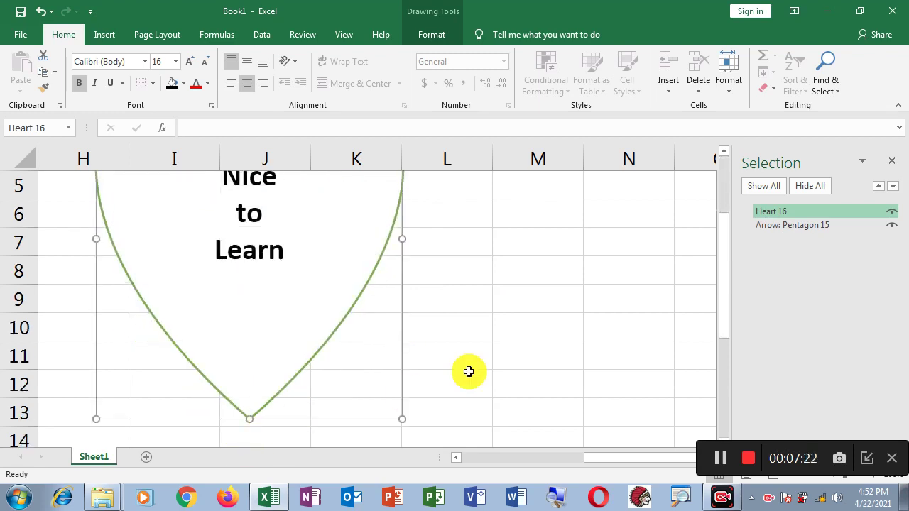
{"action": "scroll", "coordinate": [468, 365], "scroll_direction": "up", "scroll_amount": 2}
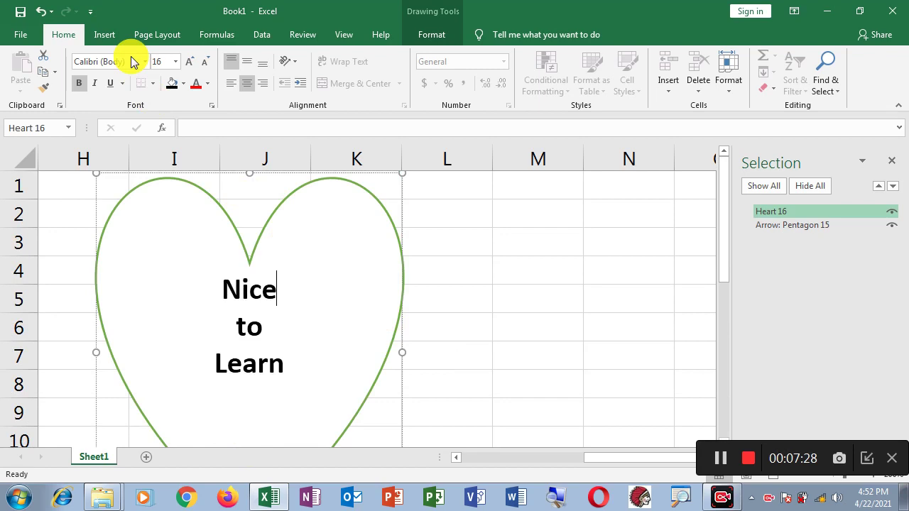
- Draw a smiley face about 1.03" high and 1.12" wide over columns L to N, beside the heart
{"action": "left_click", "coordinate": [103, 35]}
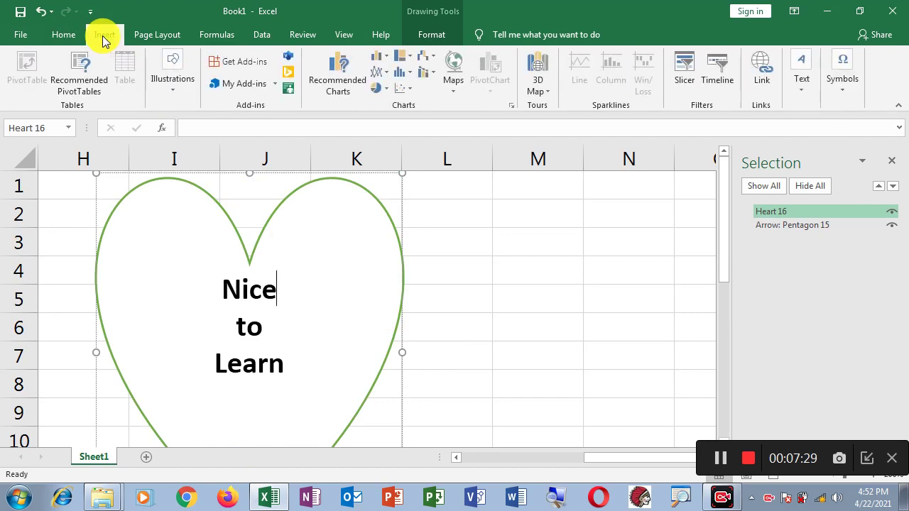
{"action": "left_click", "coordinate": [489, 292]}
{"action": "scroll", "coordinate": [503, 351], "scroll_direction": "down", "scroll_amount": 2}
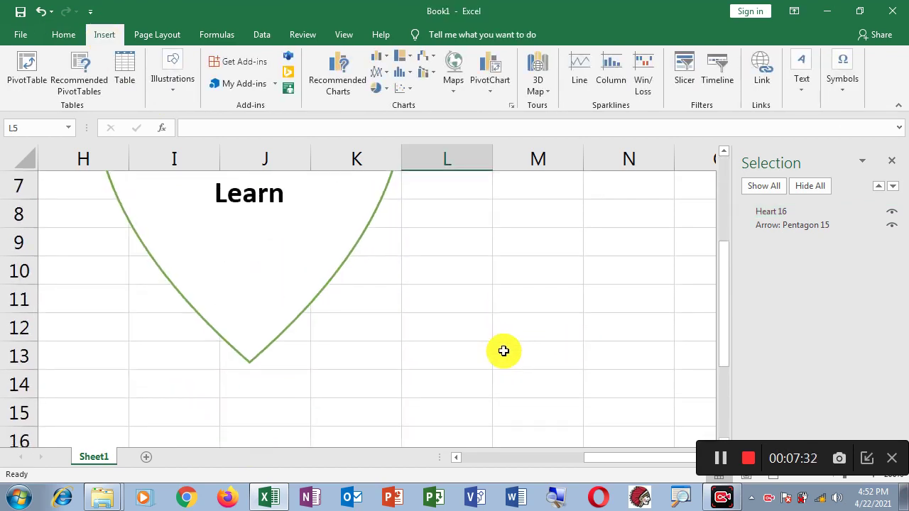
{"action": "scroll", "coordinate": [503, 341], "scroll_direction": "up", "scroll_amount": 2}
{"action": "left_click", "coordinate": [549, 286]}
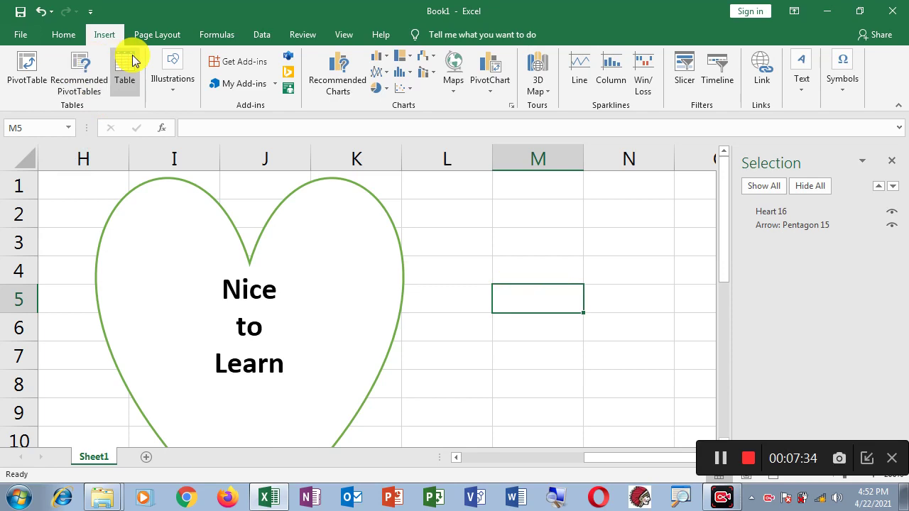
{"action": "left_click", "coordinate": [178, 95]}
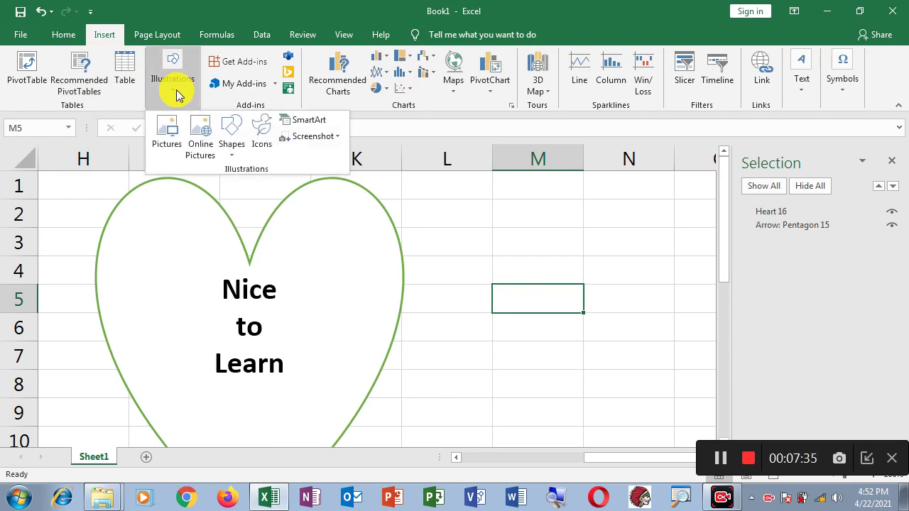
{"action": "left_click", "coordinate": [231, 155]}
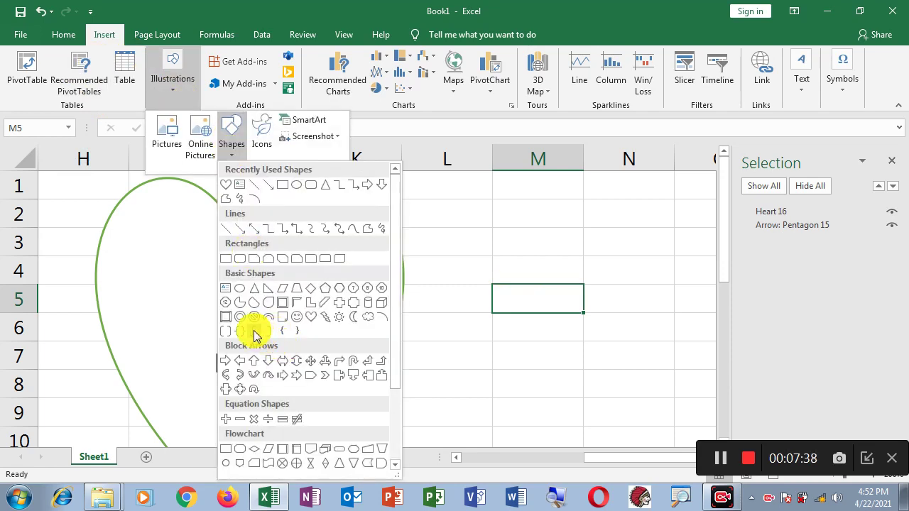
{"action": "left_click", "coordinate": [300, 324]}
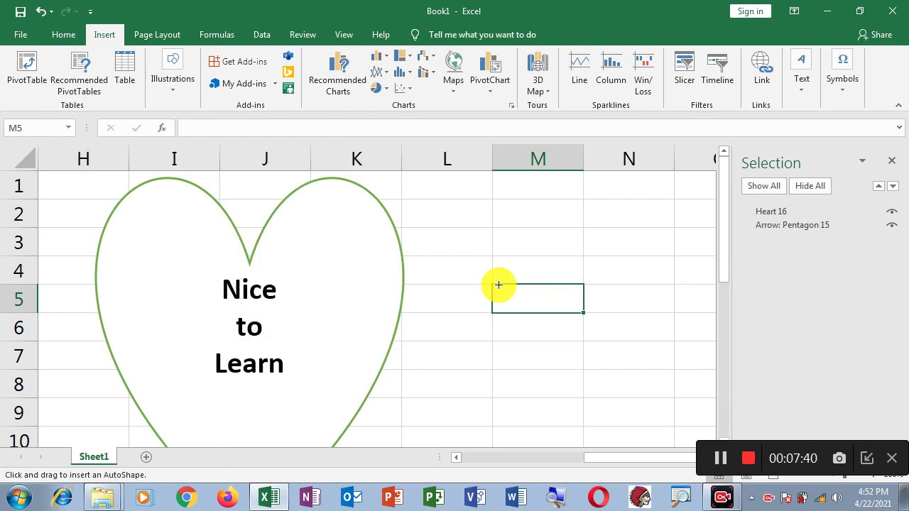
{"action": "mouse_move", "coordinate": [451, 211]}
{"action": "left_mouse_down"}
{"action": "mouse_move", "coordinate": [530, 314]}
{"action": "mouse_move", "coordinate": [601, 348]}
{"action": "left_mouse_up"}
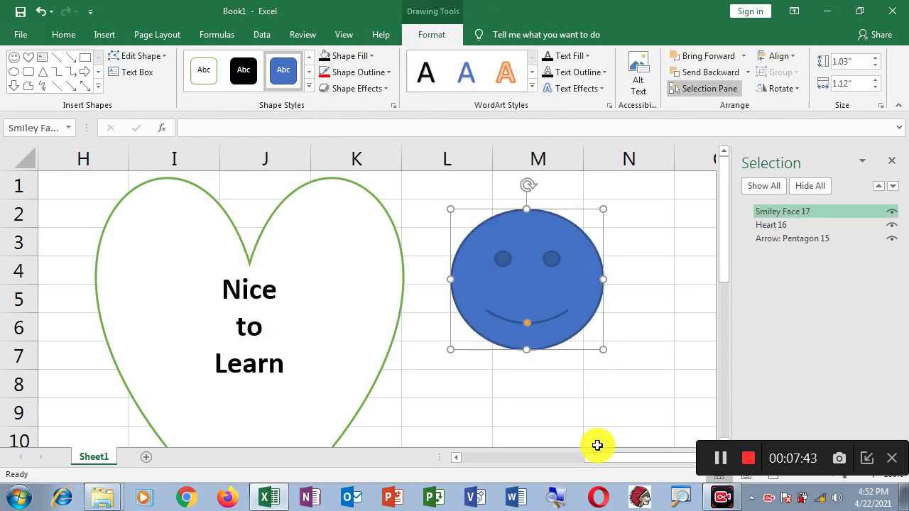
- Apply the orange gradient theme style to the smiley face and deselect it
{"action": "left_click", "coordinate": [309, 86]}
{"action": "left_click", "coordinate": [293, 269]}
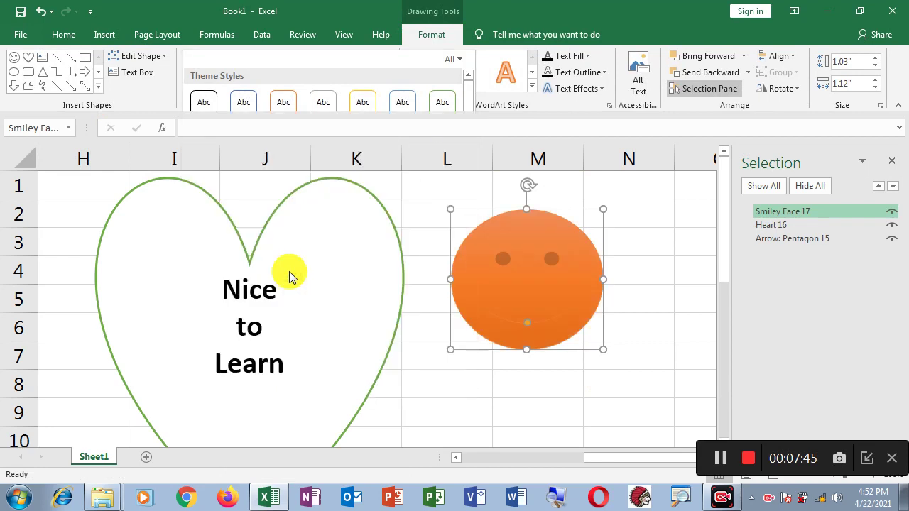
{"action": "left_click", "coordinate": [676, 329]}
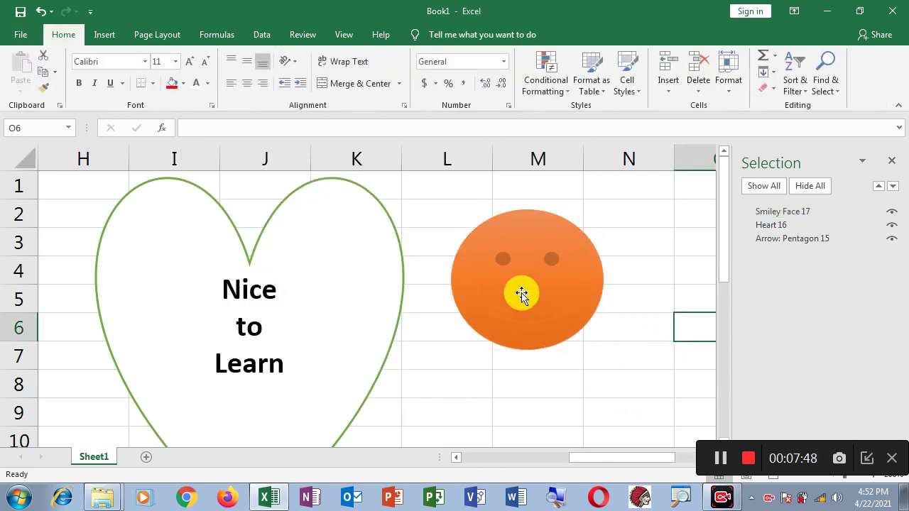
- Fill the smiley face beside the heart with the fish fossil texture
{"action": "left_click", "coordinate": [523, 295]}
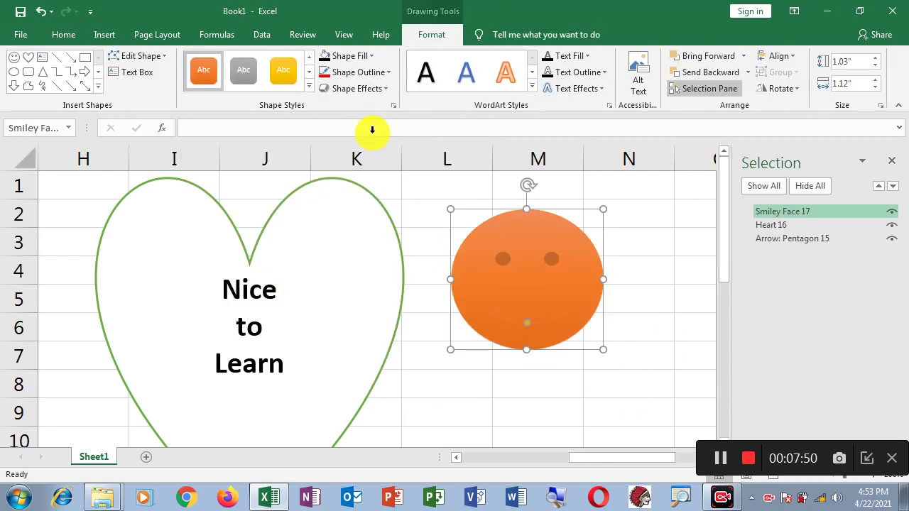
{"action": "left_click", "coordinate": [384, 88]}
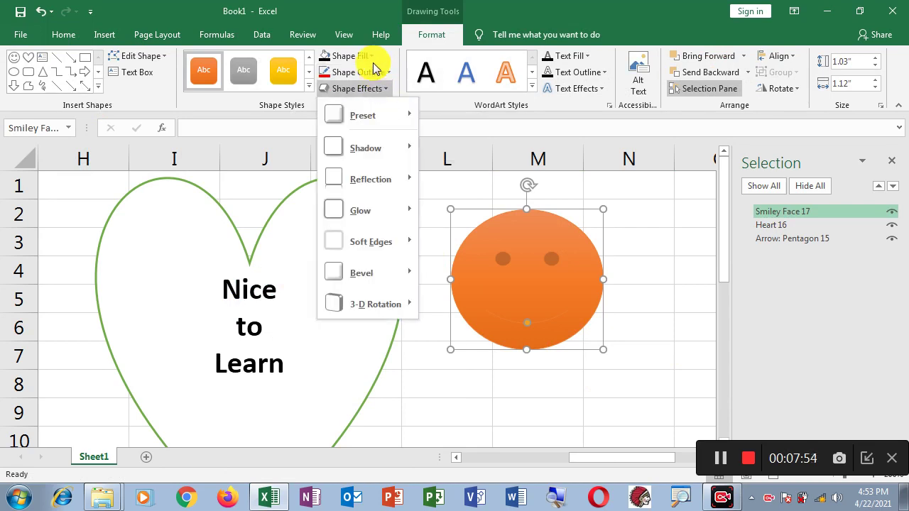
{"action": "left_click", "coordinate": [373, 60]}
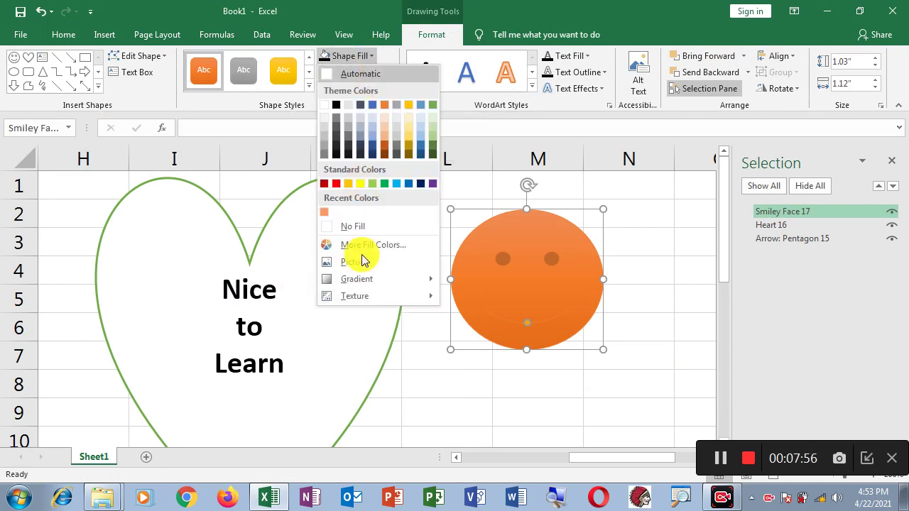
{"action": "mouse_move", "coordinate": [364, 282]}
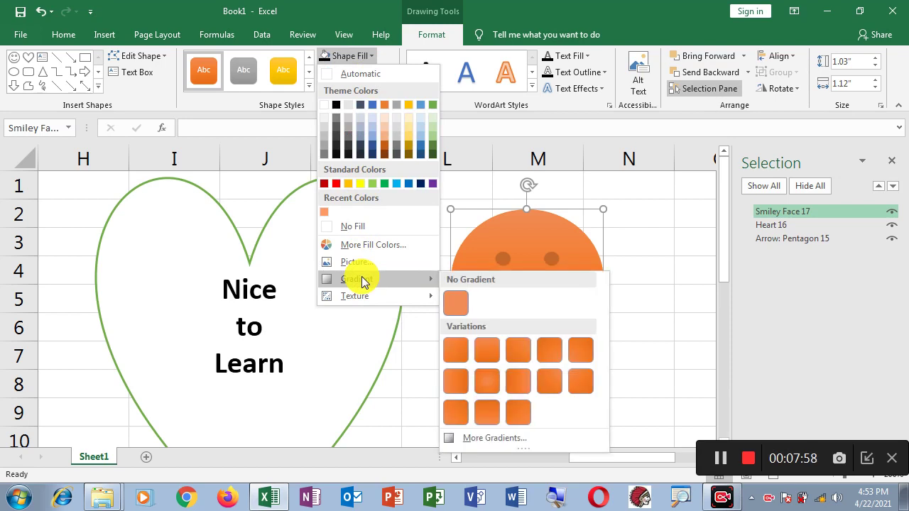
{"action": "mouse_move", "coordinate": [369, 300]}
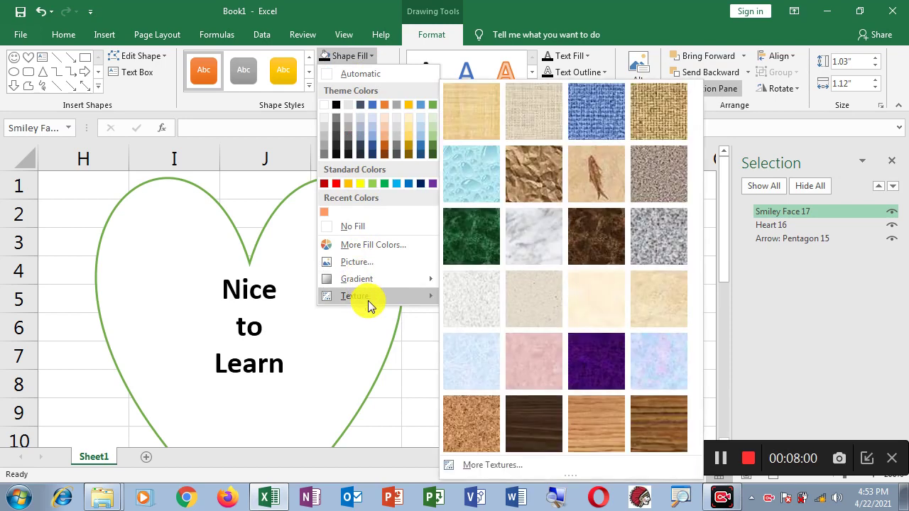
{"action": "left_click", "coordinate": [603, 184]}
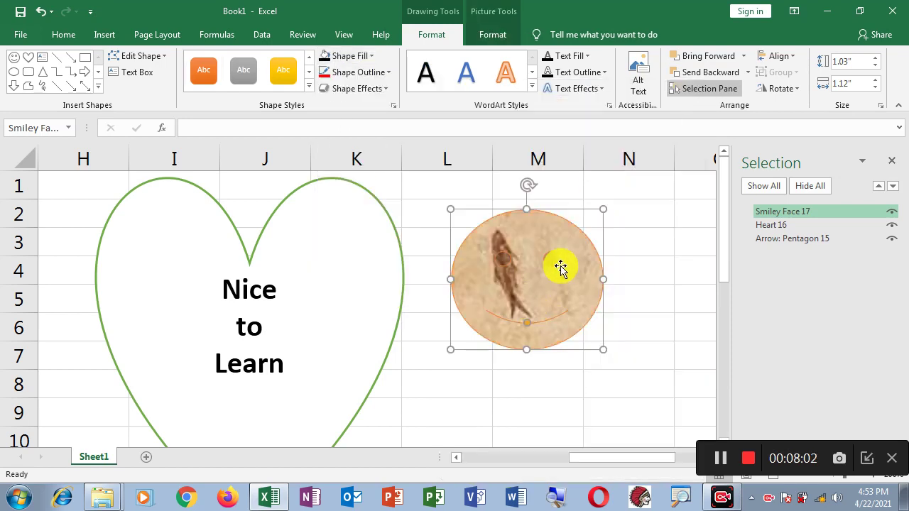
- Change the smiley face's fill to the dark green marble texture and deselect the shape
{"action": "left_click", "coordinate": [390, 91]}
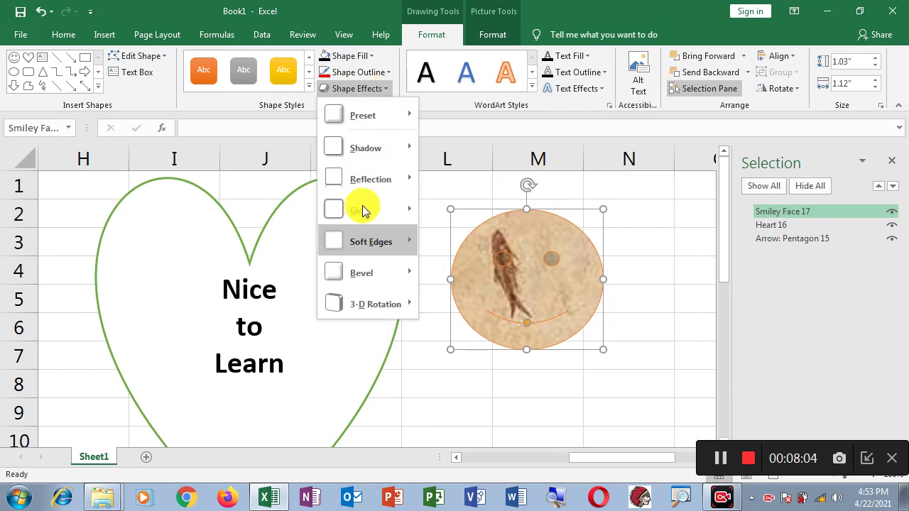
{"action": "left_click", "coordinate": [372, 57]}
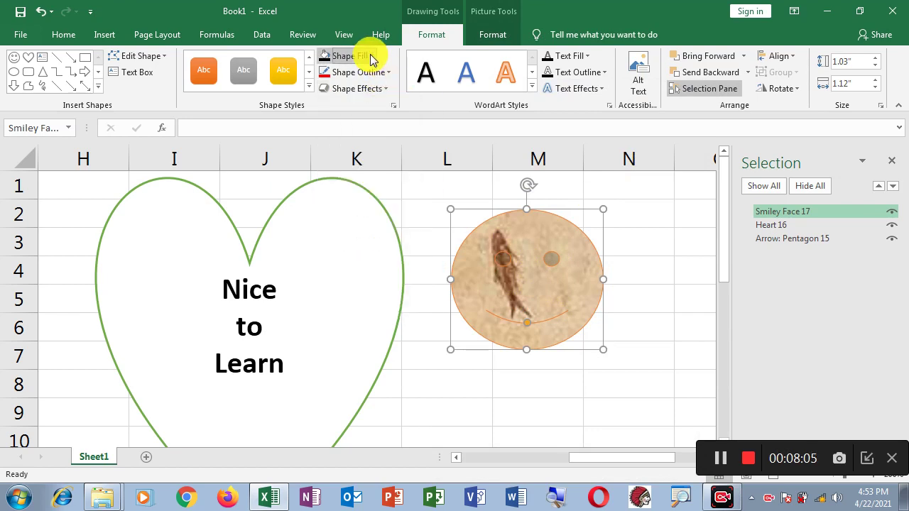
{"action": "mouse_move", "coordinate": [364, 297]}
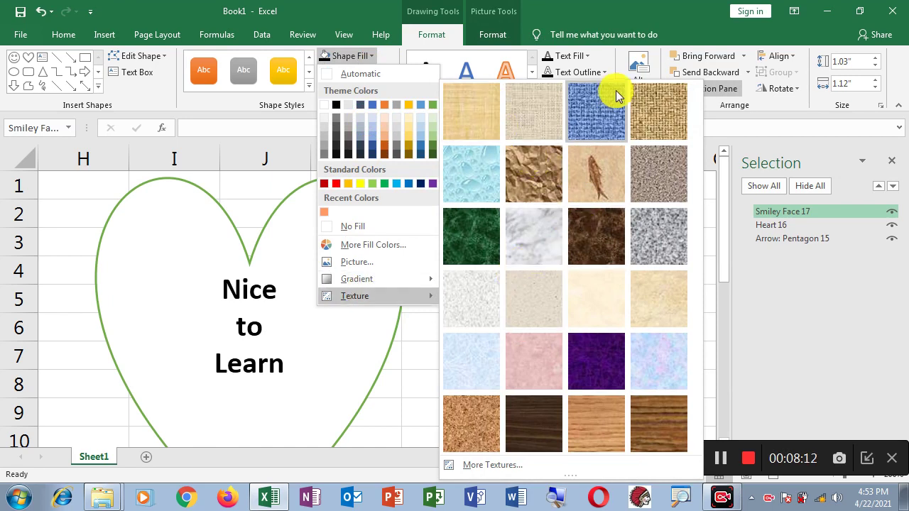
{"action": "left_click", "coordinate": [474, 236]}
{"action": "left_click", "coordinate": [695, 273]}
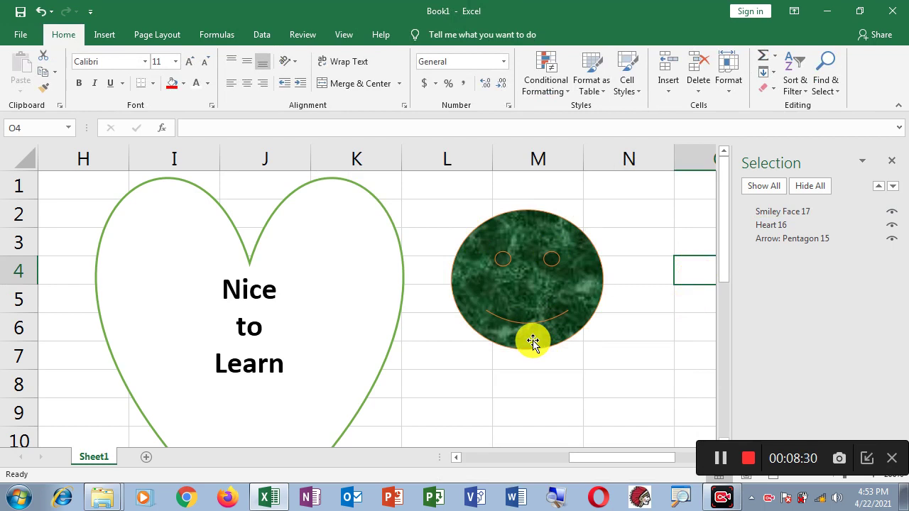
{"action": "scroll", "coordinate": [325, 336], "scroll_direction": "down", "scroll_amount": 3}
{"action": "scroll", "coordinate": [327, 338], "scroll_direction": "up", "scroll_amount": 3}
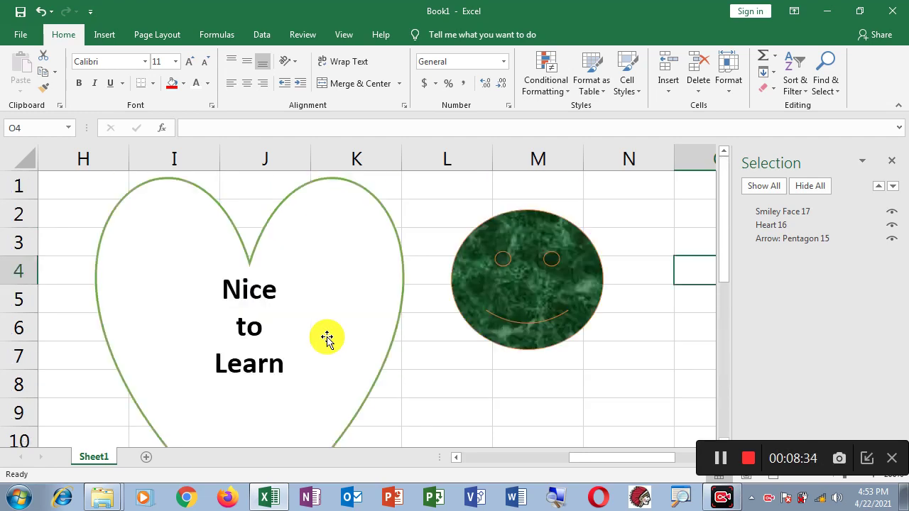